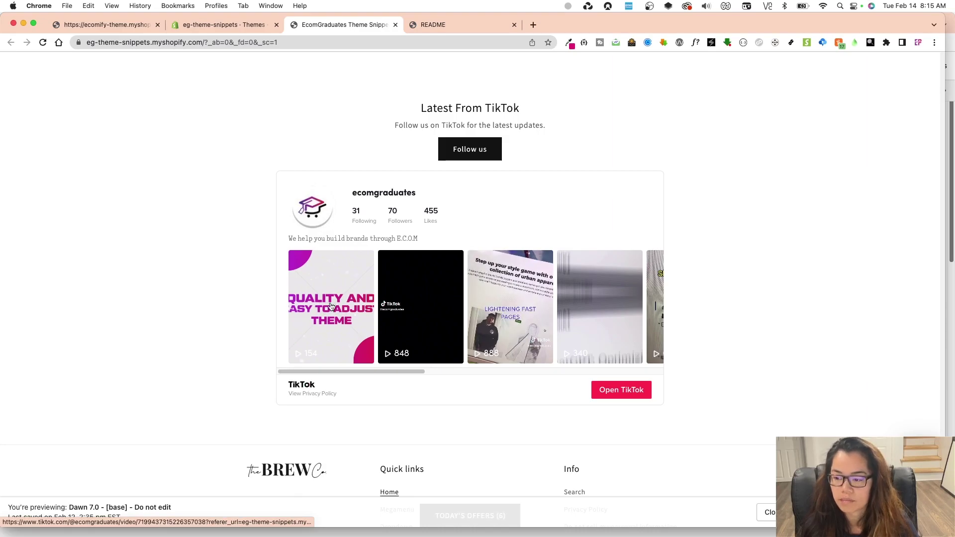
Scroll the preview to Latest From TikTok and drag the video carousel back to its start.
scroll(391, 371, right, 10)
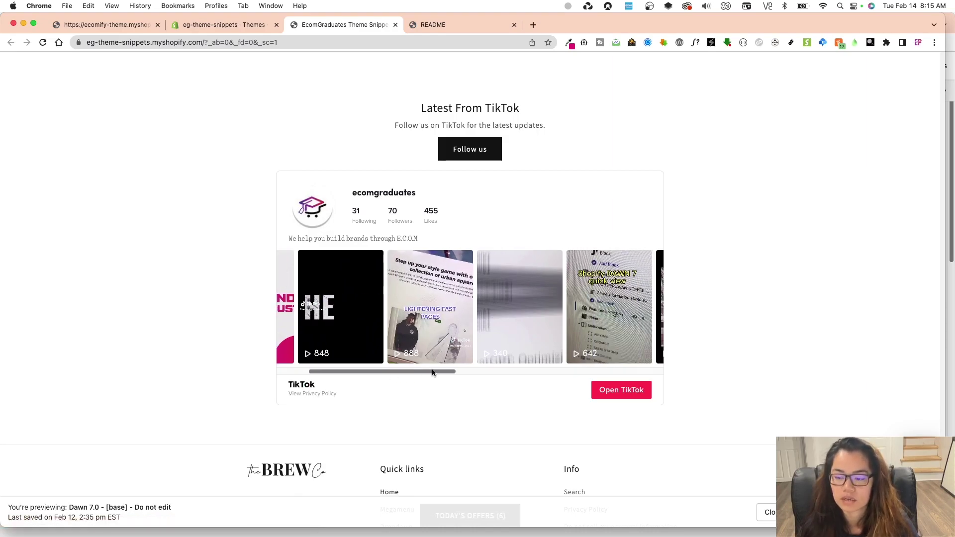
drag(535, 371, 309, 371)
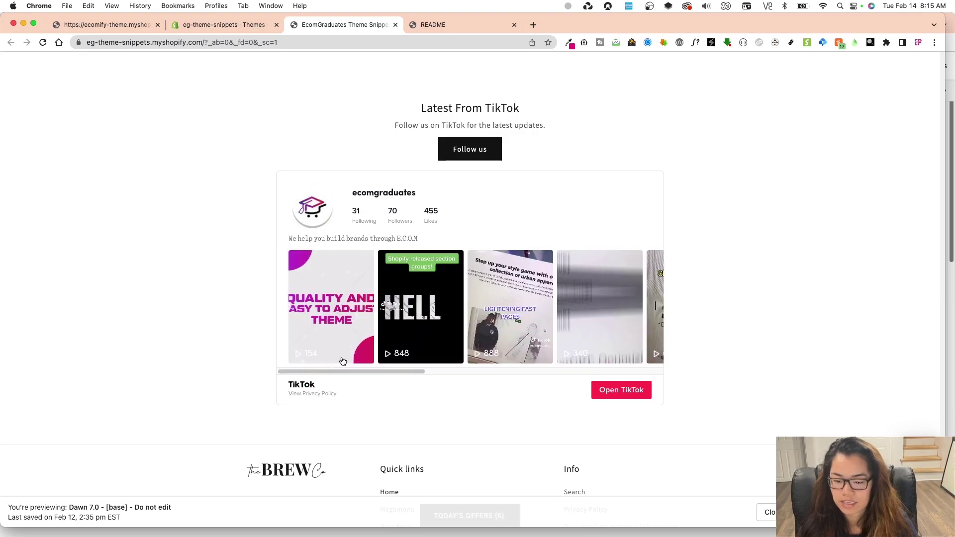
click(635, 392)
click(464, 25)
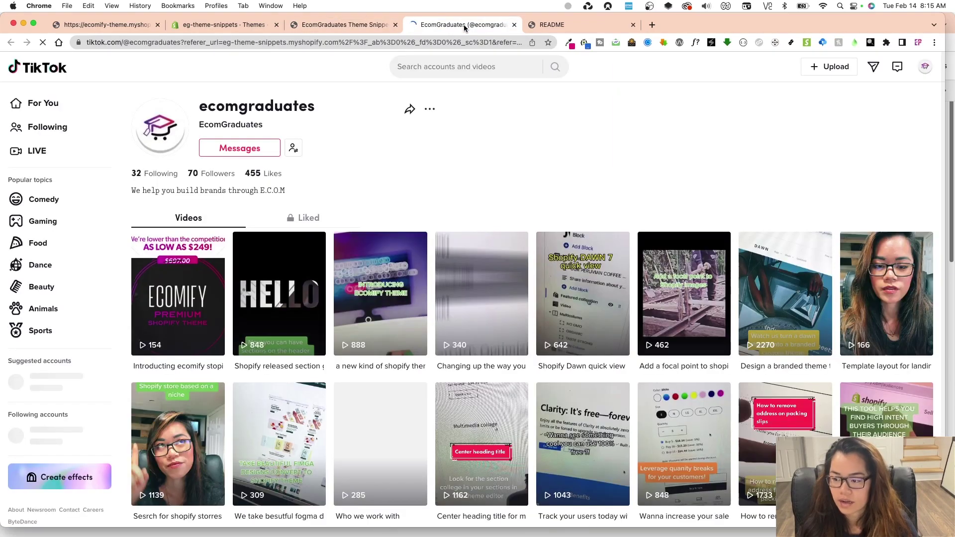
key(super+w)
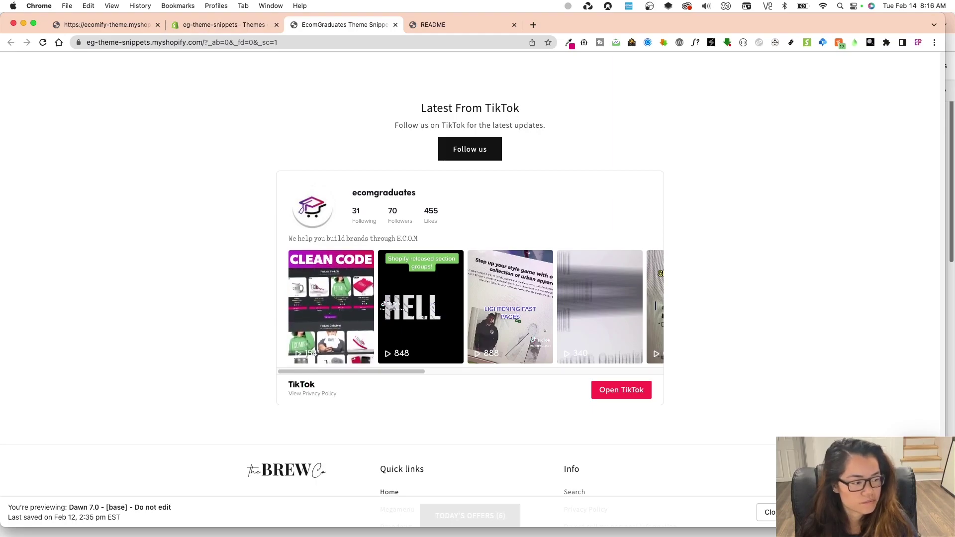
In the README's Installation Guide, select eg-tiktok-embed in the Step 1 path, then return to Themes.
click(433, 24)
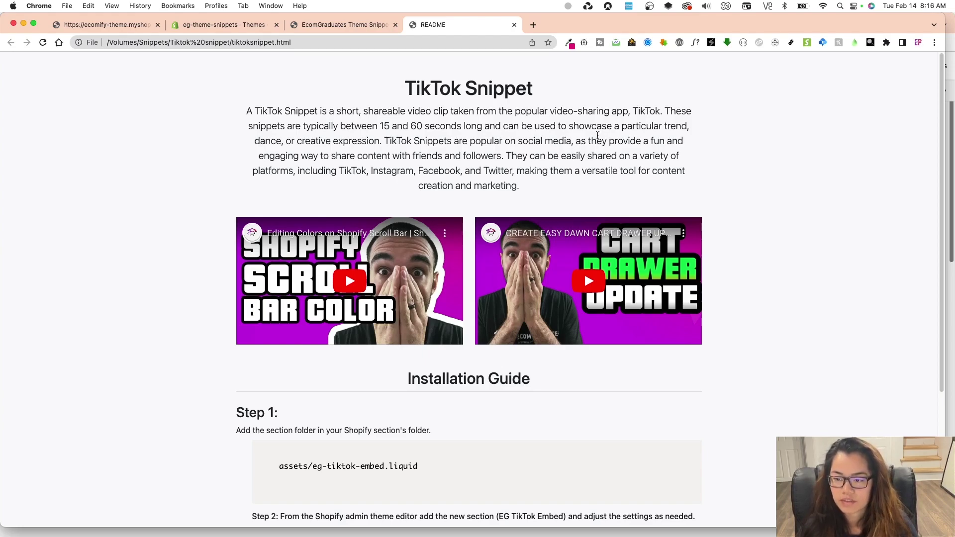
scroll(710, 406, down, 5)
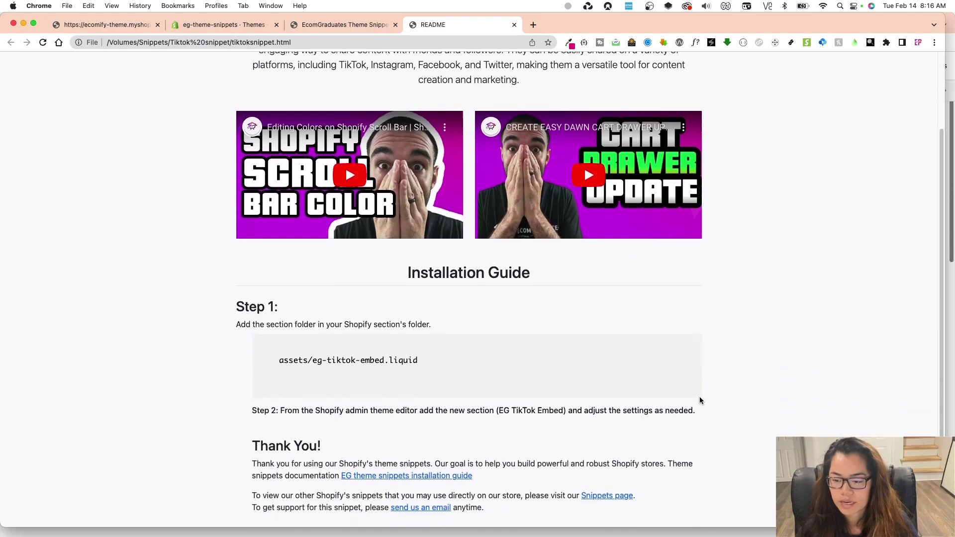
scroll(612, 374, down, 1)
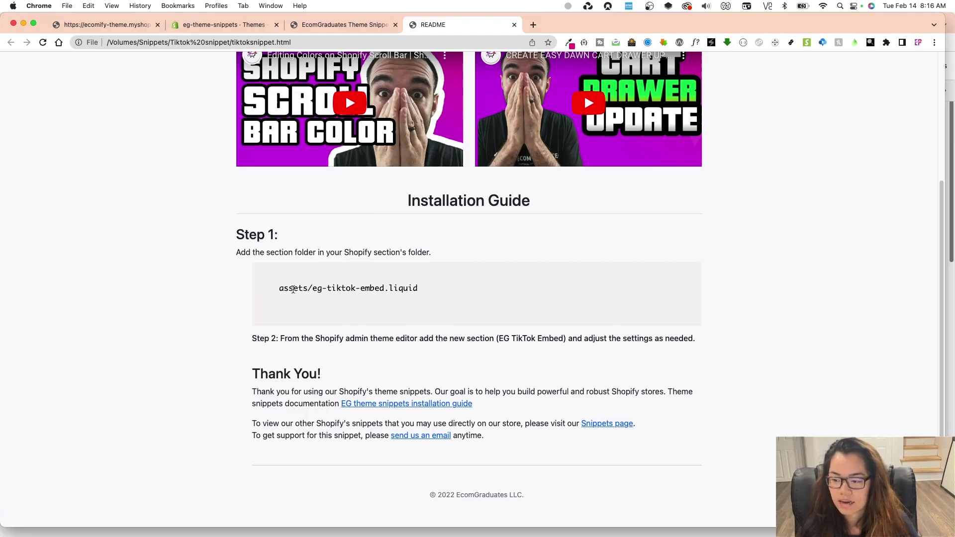
drag(312, 289, 406, 289)
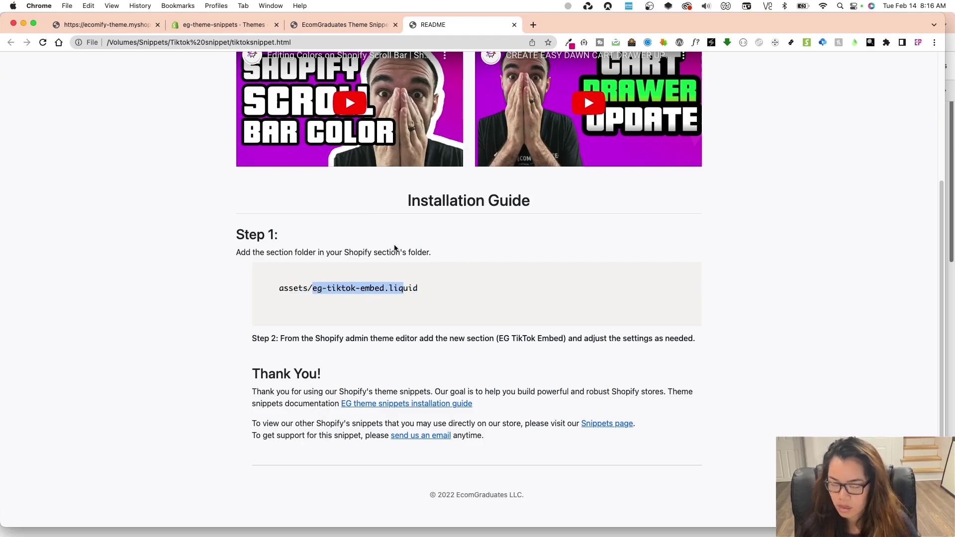
click(224, 24)
Close the open theme actions list on the Themes page.
scroll(298, 274, up, 2)
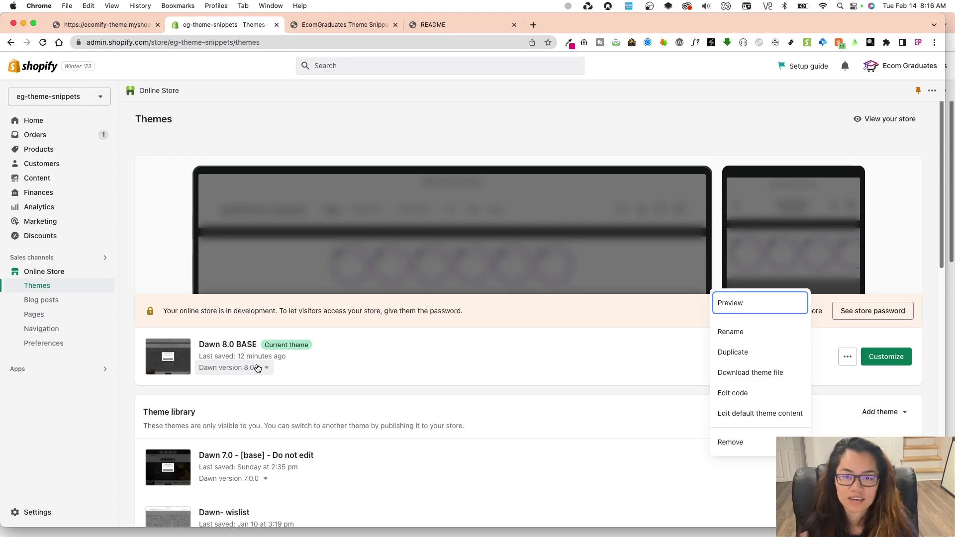
click(537, 400)
scroll(375, 408, down, 2)
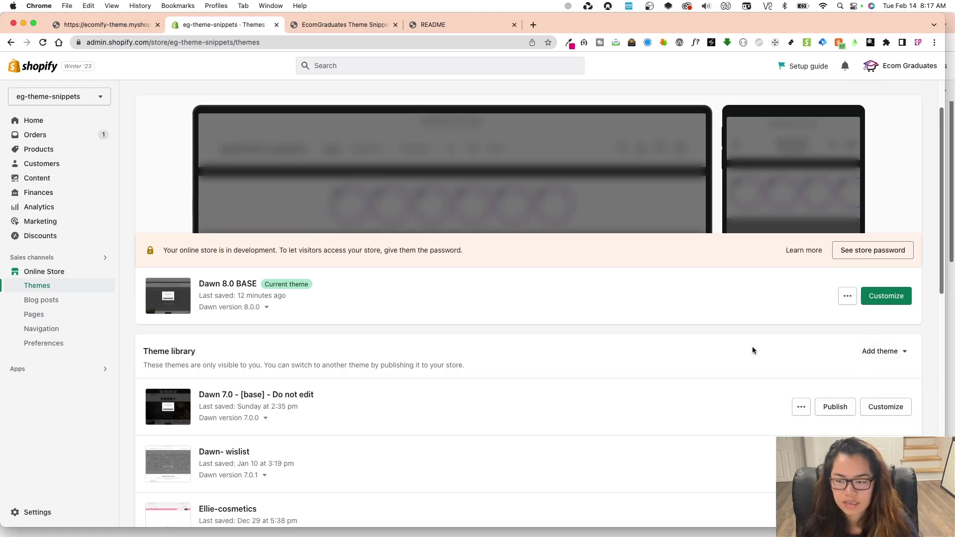
Review the preview's Custom HTML and TikTok sections, then go back to the Themes page.
click(381, 25)
scroll(525, 276, up, 4)
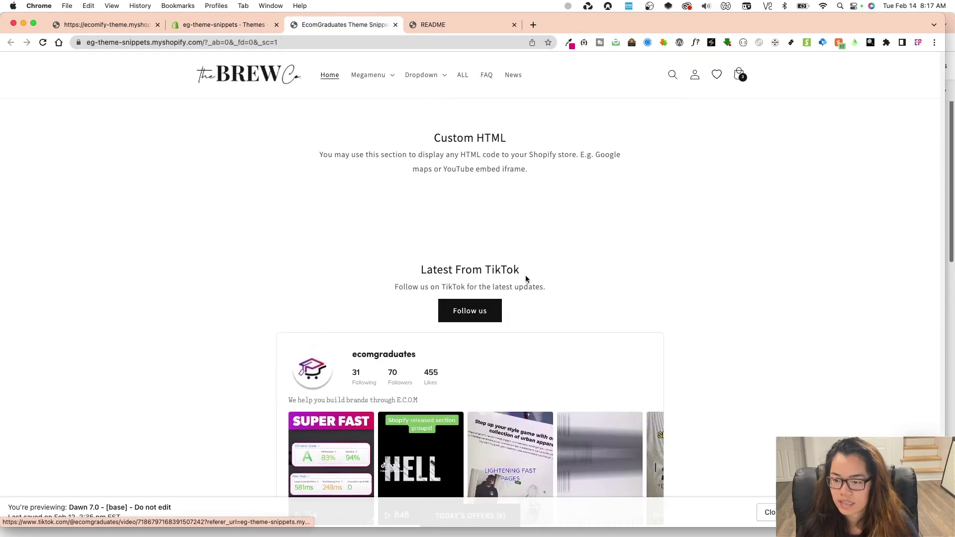
scroll(542, 312, down, 4)
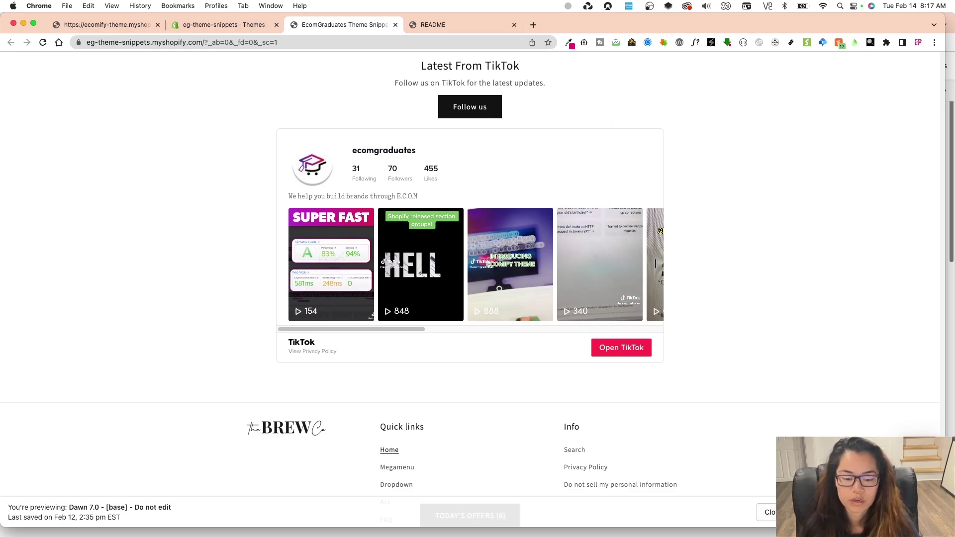
click(213, 29)
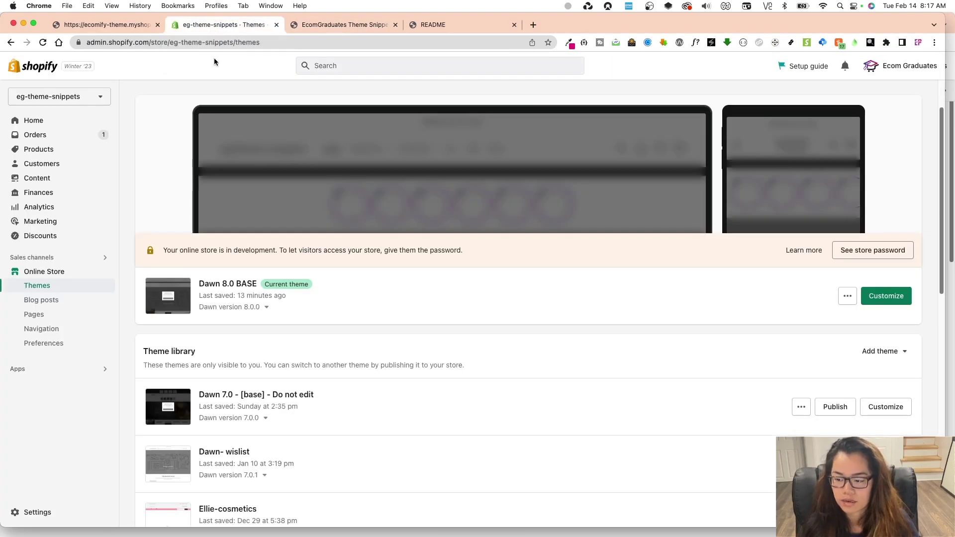
Open the Dawn 7.0 theme's code editor and filter its files by 'tik'.
click(801, 407)
click(754, 332)
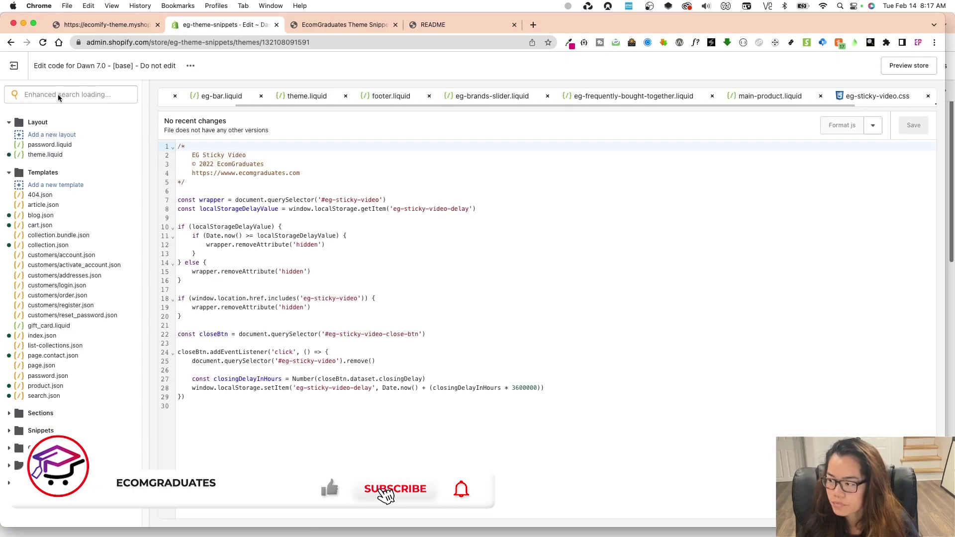
click(75, 95)
text(tik)
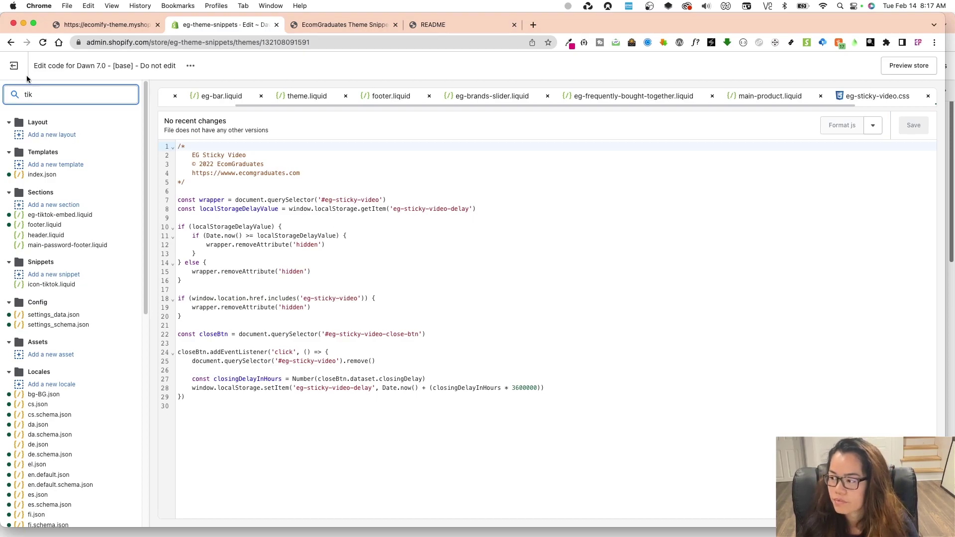
Reselect exactly eg-tiktok-embed in the README, then bring up Dawn 8.0 BASE's theme actions.
click(14, 66)
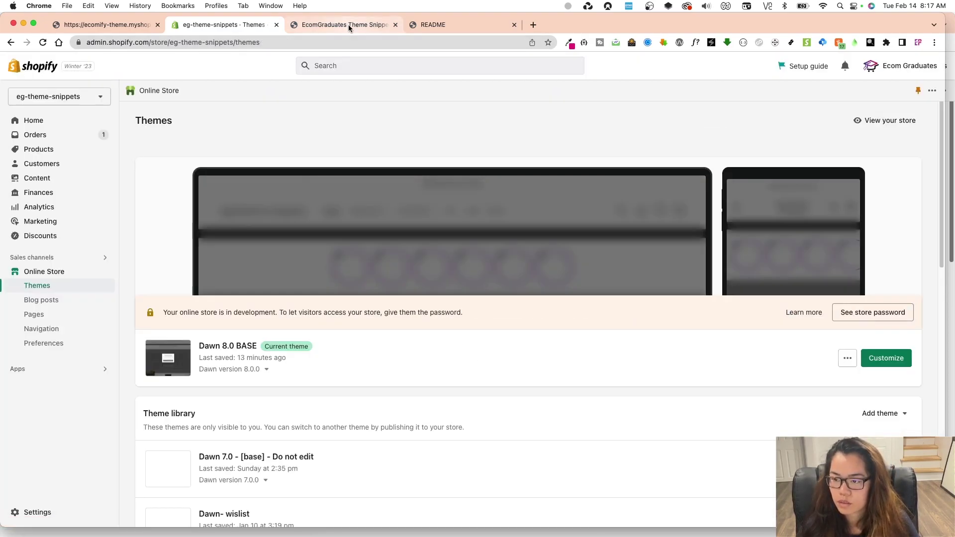
click(497, 25)
click(426, 306)
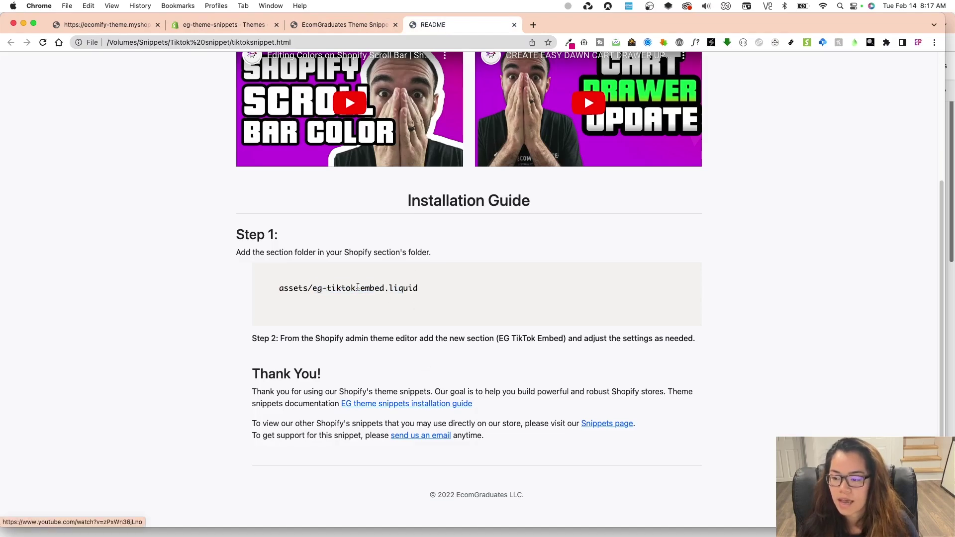
drag(312, 288, 384, 289)
key(super+c)
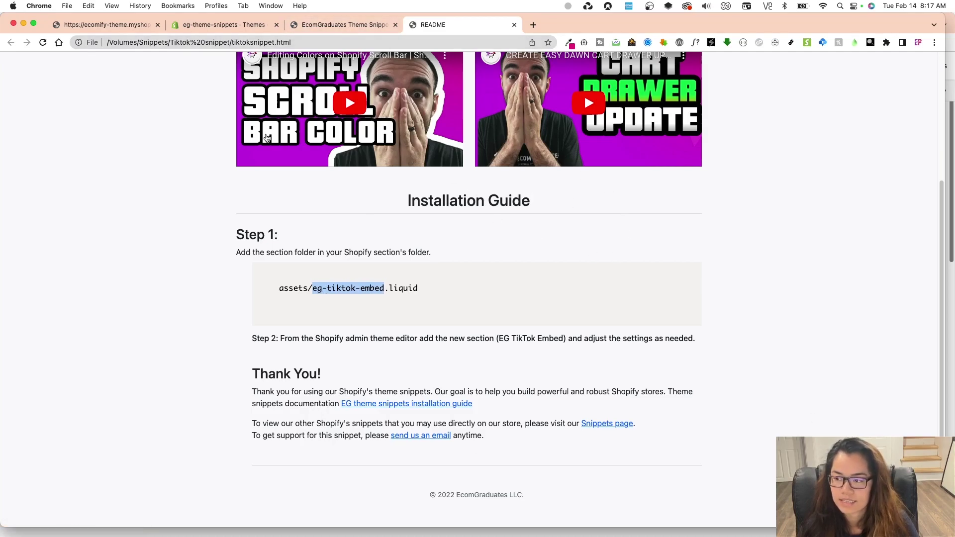
click(249, 29)
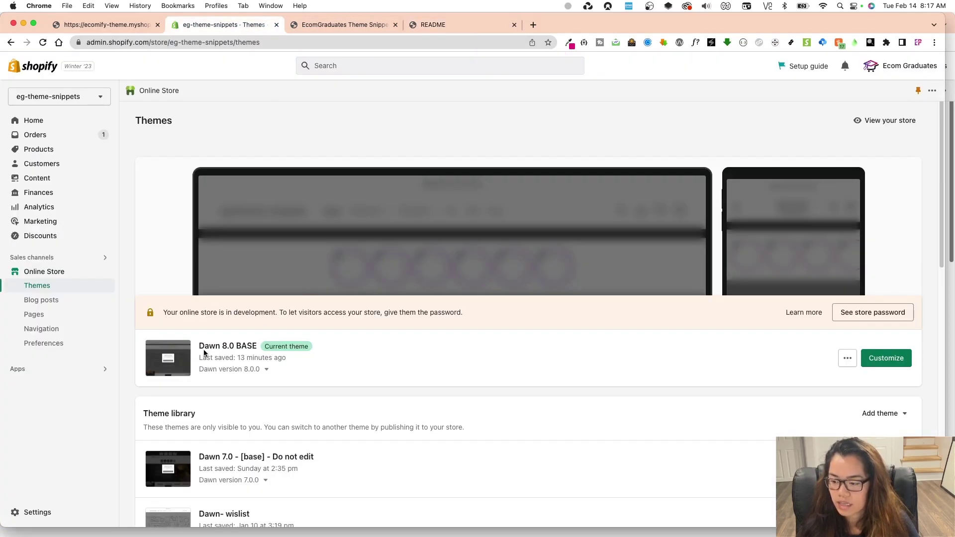
click(847, 359)
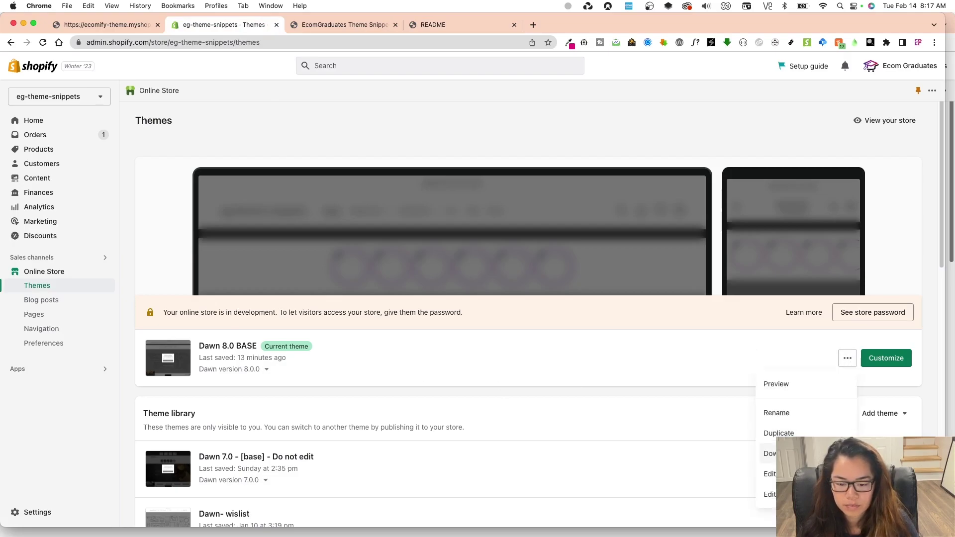
Open Dawn 8.0 BASE's code editor, search files for eg-tiktok-embed, and scroll to Sections.
click(769, 474)
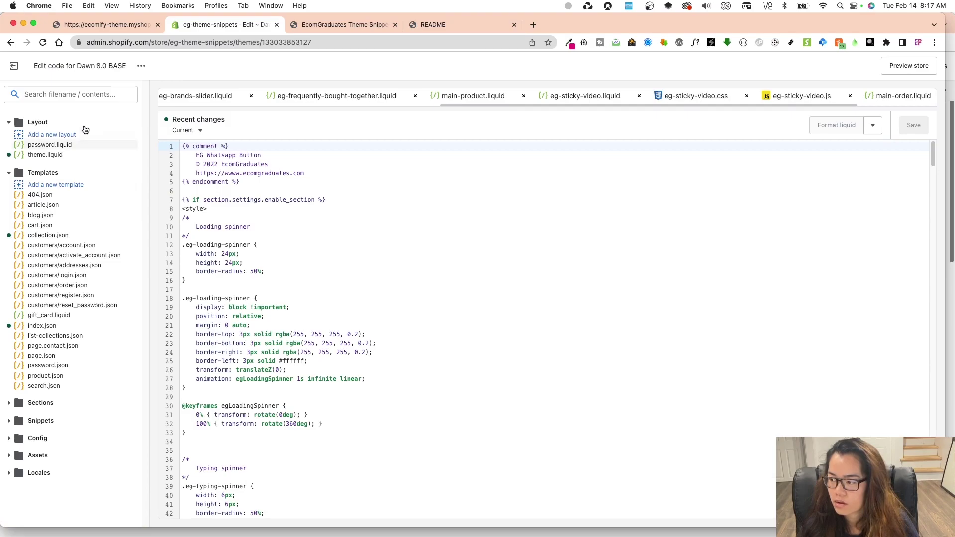
click(58, 95)
key(super+v)
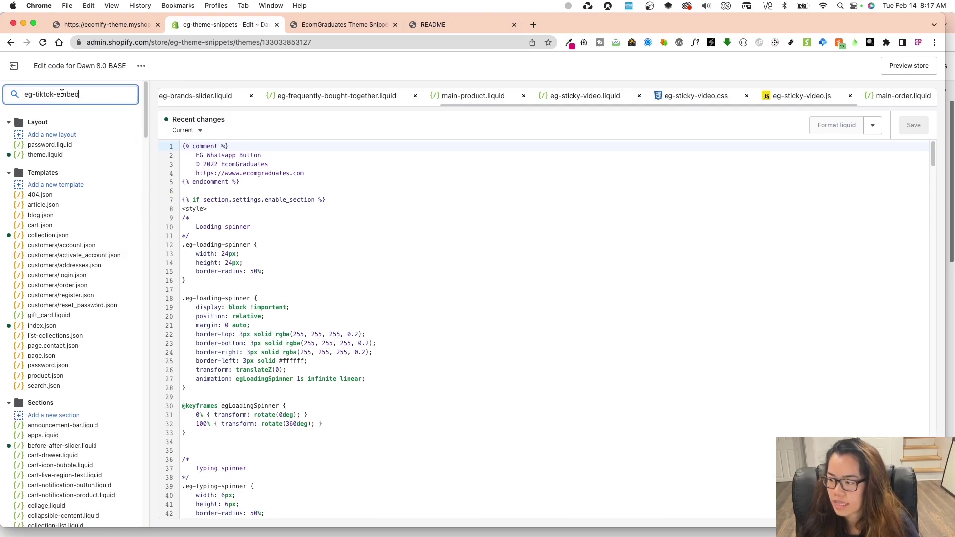
scroll(79, 459, down, 3)
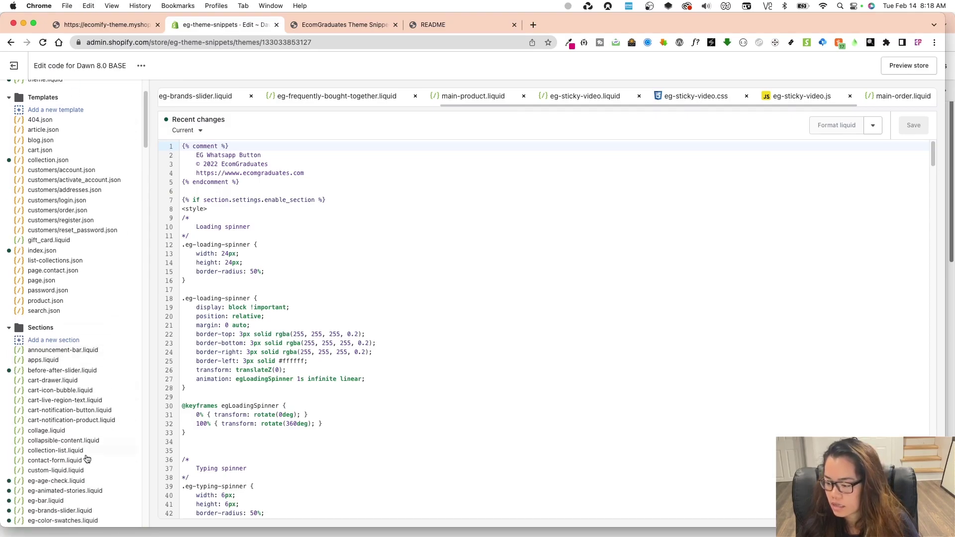
scroll(90, 463, down, 2)
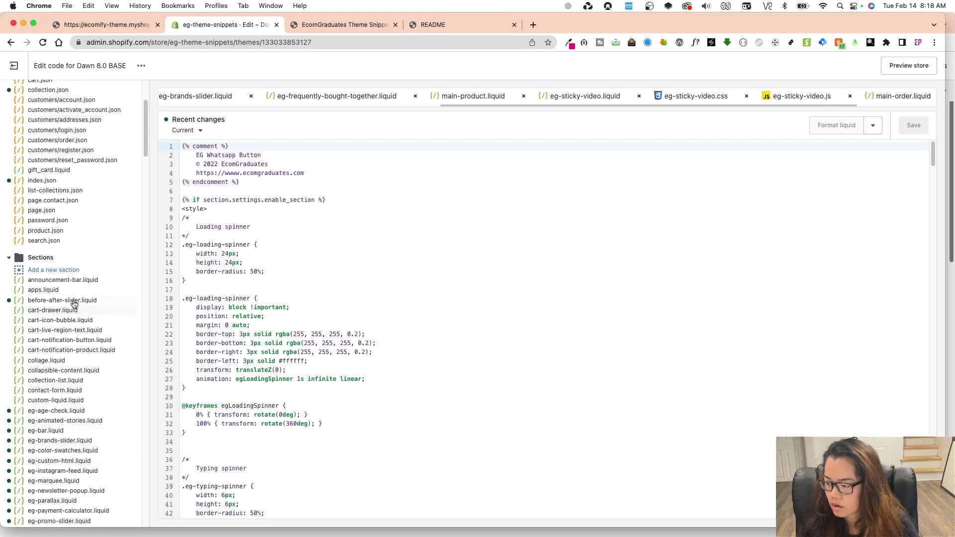
scroll(79, 448, down, 1)
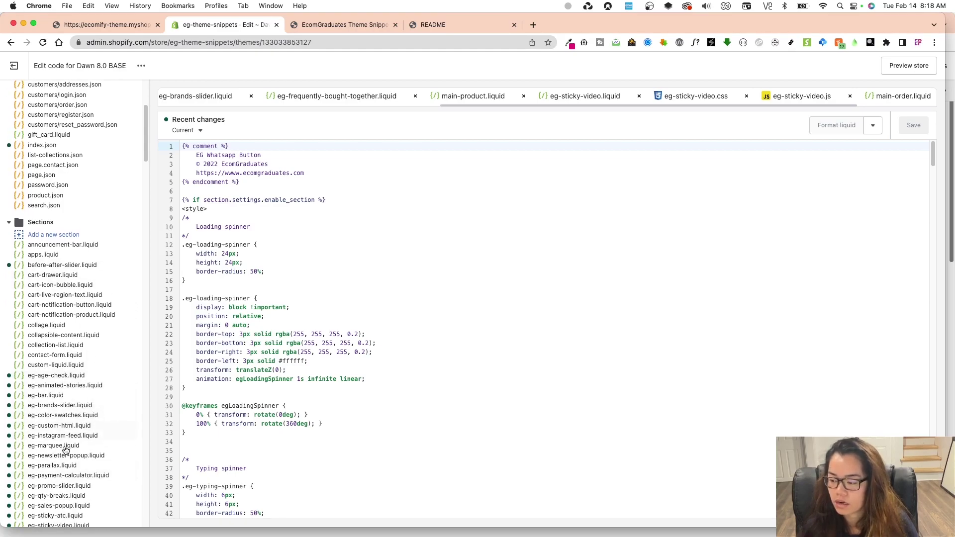
scroll(65, 451, down, 1)
scroll(82, 457, down, 1)
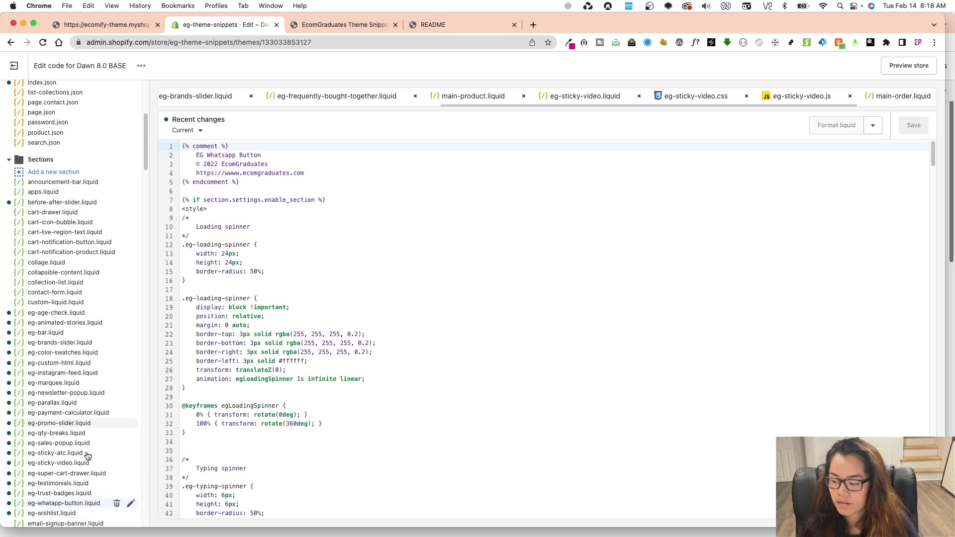
scroll(86, 454, up, 6)
scroll(70, 335, up, 1)
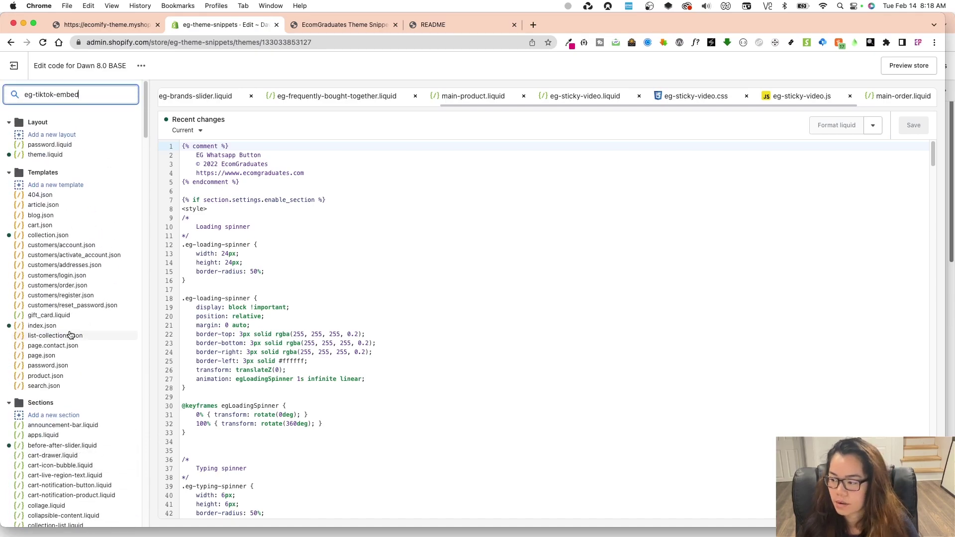
scroll(72, 392, down, 2)
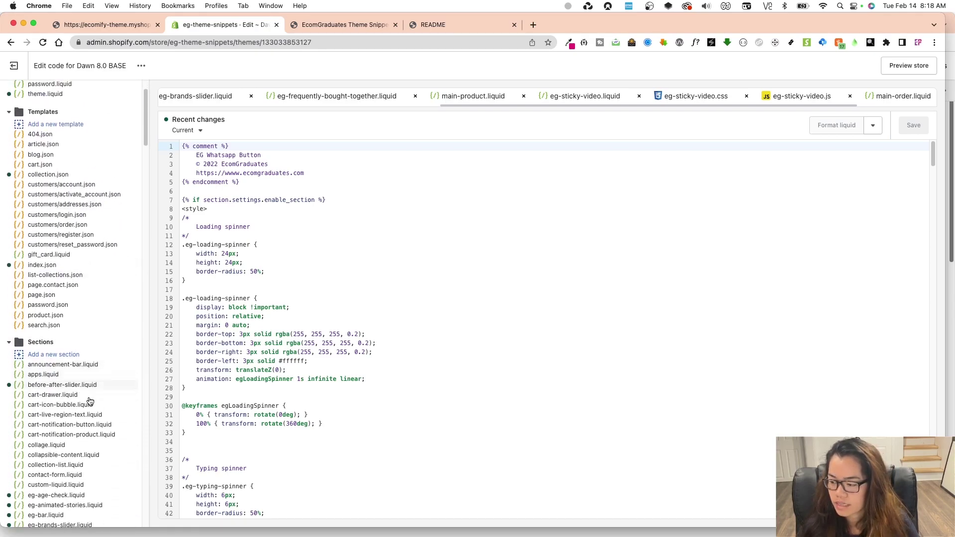
Create a new section file named eg-tiktok-embed, then bring up the Tiktok snippet folder.
click(59, 350)
click(361, 318)
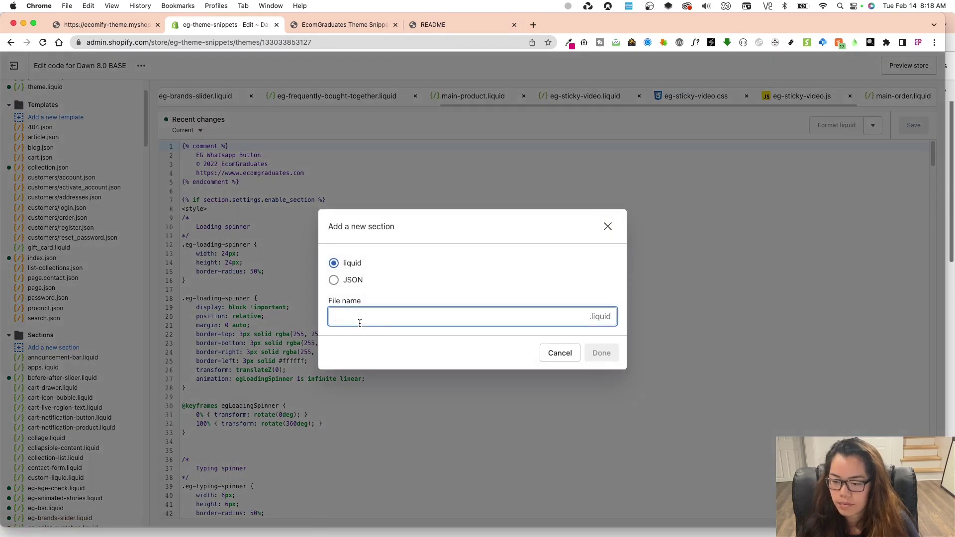
key(super+v)
click(602, 353)
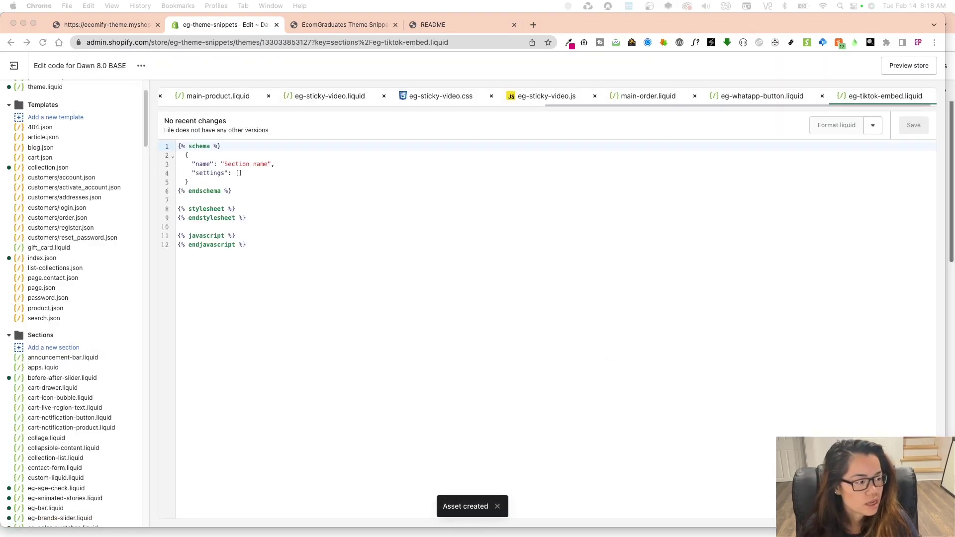
key(super+Tab)
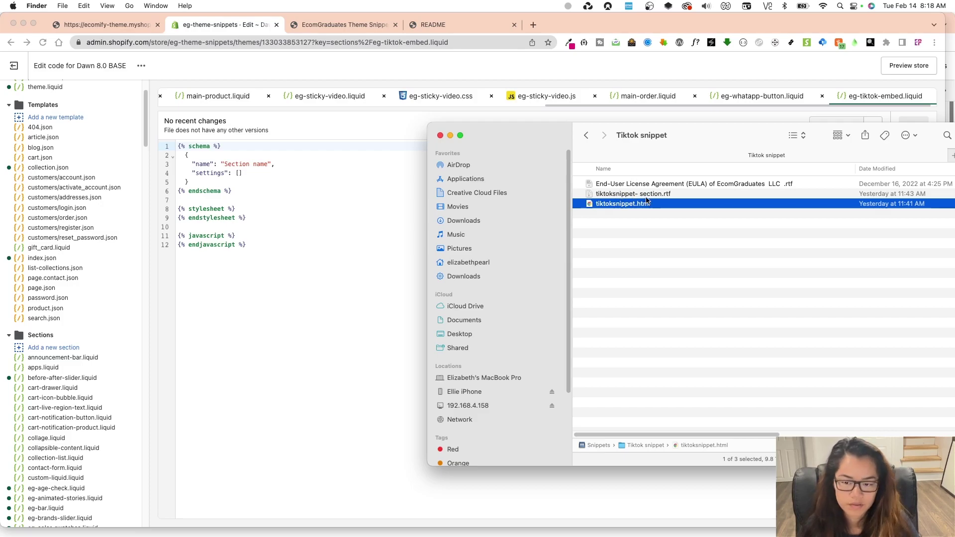
Replace eg-tiktok-embed.liquid's default template with the code from tiktoksnippet- section.rtf.
key(super+w)
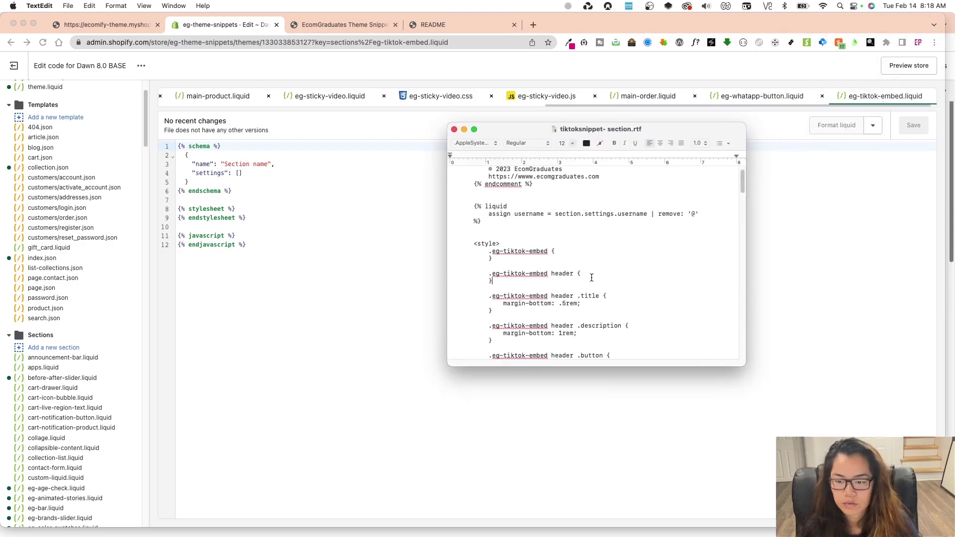
key(super+a)
key(super+c)
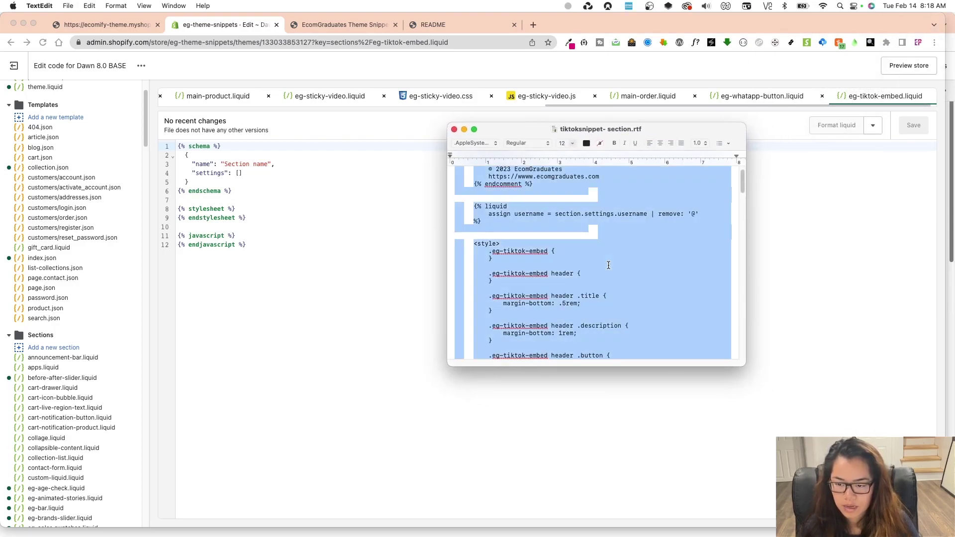
click(349, 230)
key(super+a)
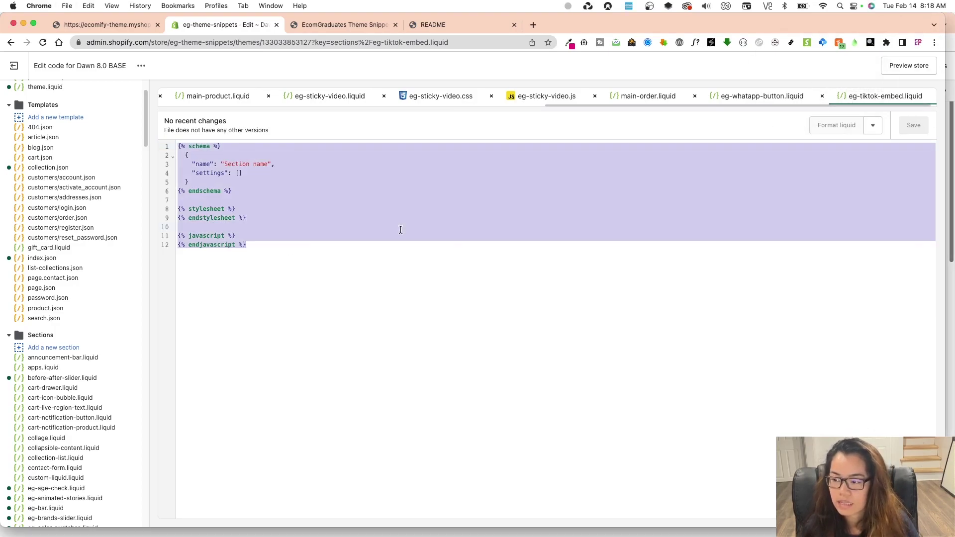
key(super+v)
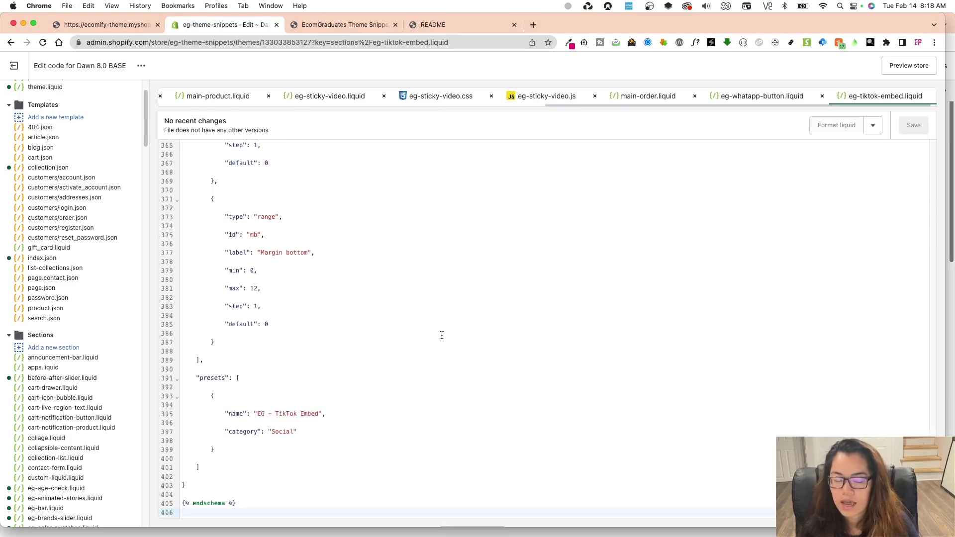
scroll(442, 336, up, 15)
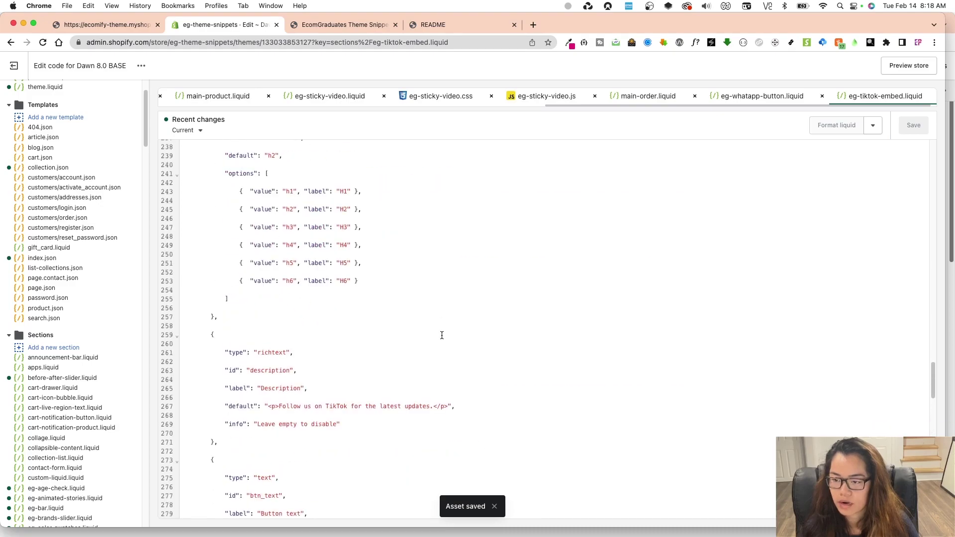
Open the Dawn 8.0 BASE customizer in a new tab and close the EcomGraduates snippet tab.
click(142, 72)
super+click(103, 93)
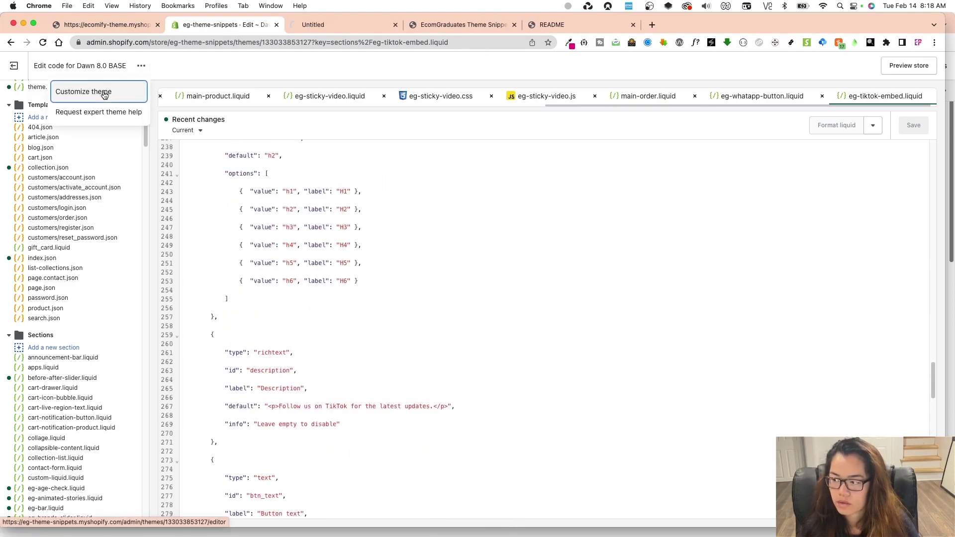
click(325, 24)
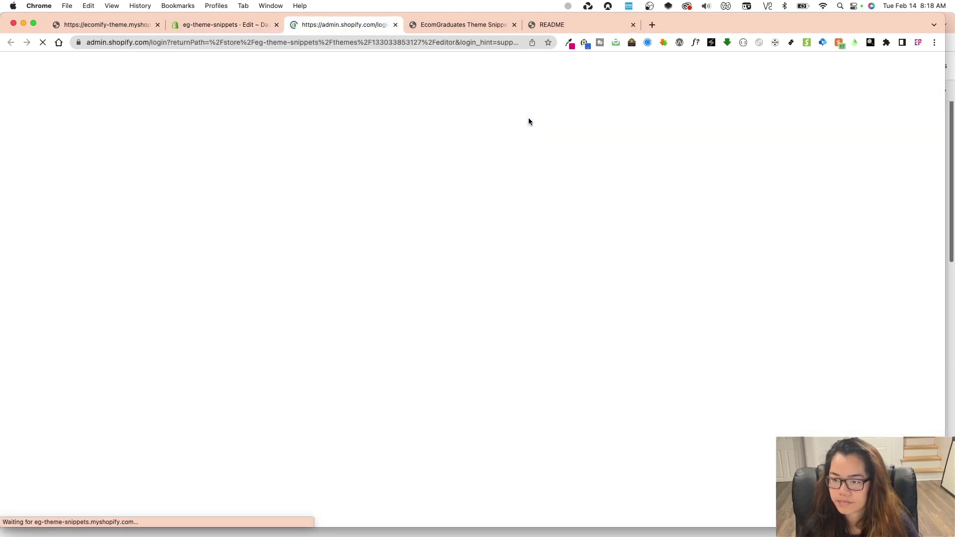
click(458, 25)
key(super+w)
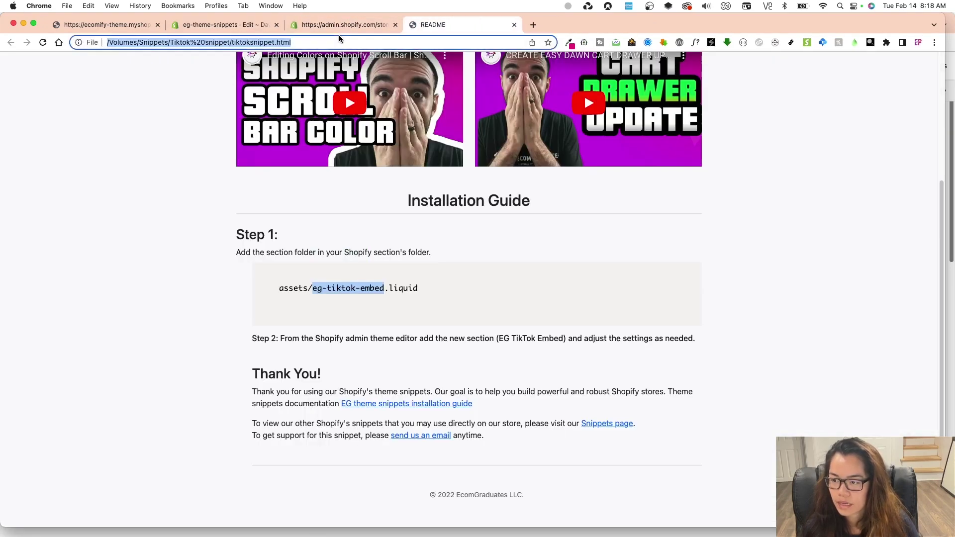
click(339, 28)
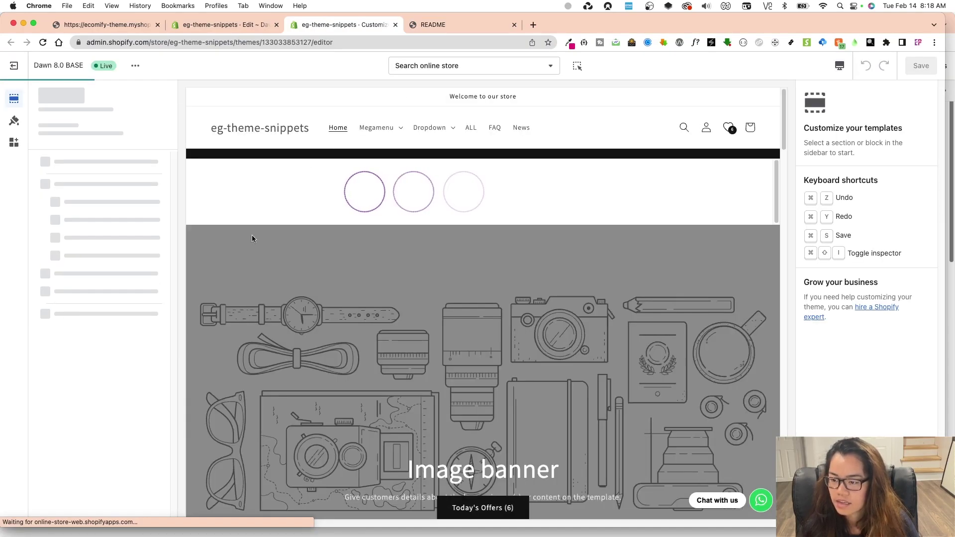
Dismiss the newsletter popup, delete the old EG - TikTok Embed section, and save the homepage.
scroll(133, 430, down, 15)
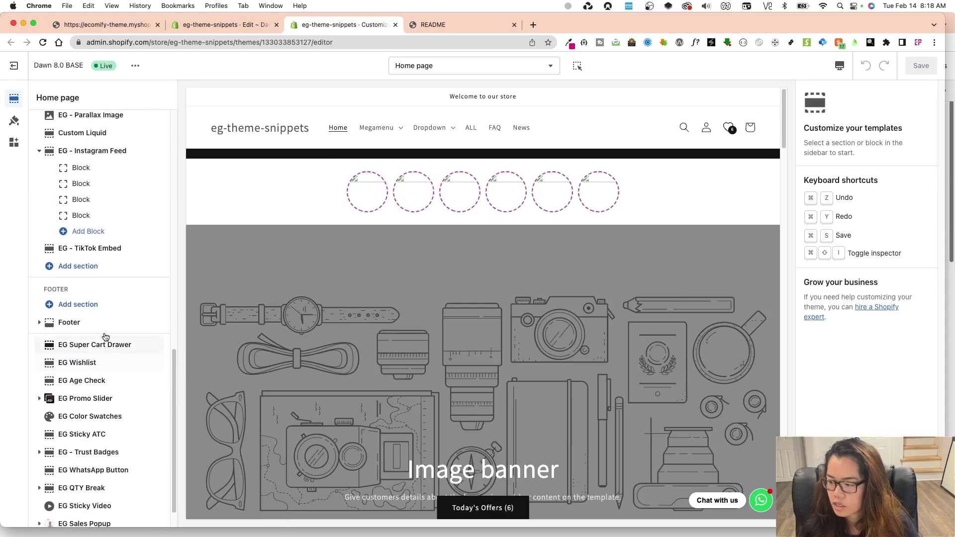
click(87, 256)
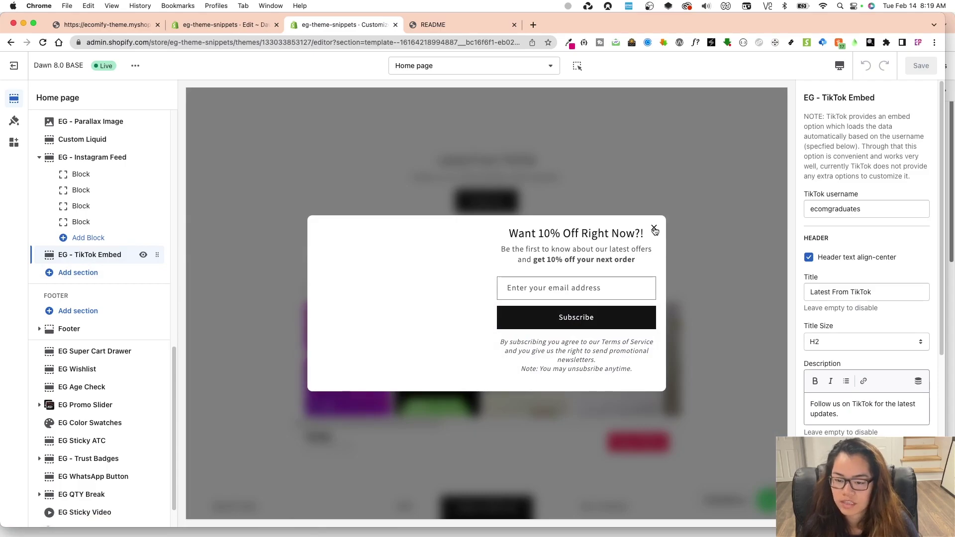
click(655, 230)
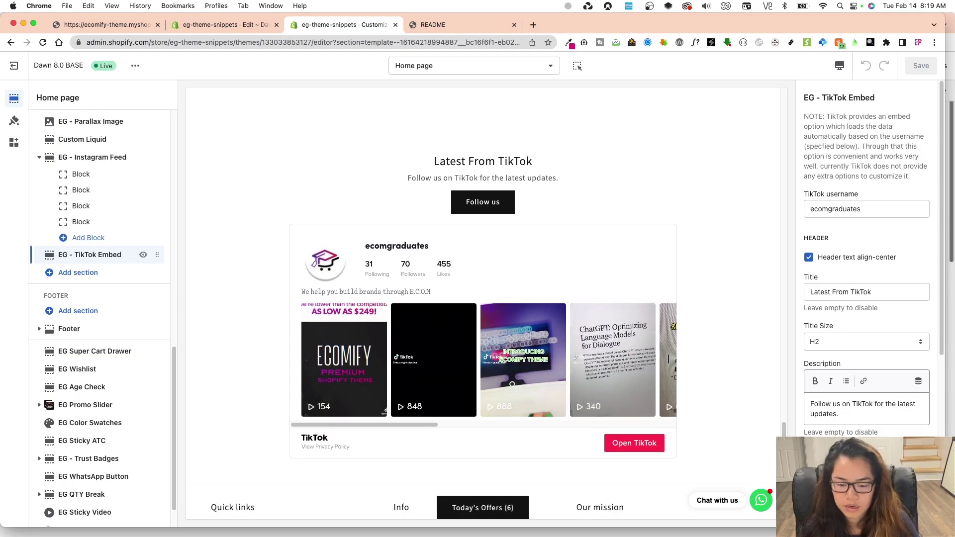
key(BackSpace)
click(918, 62)
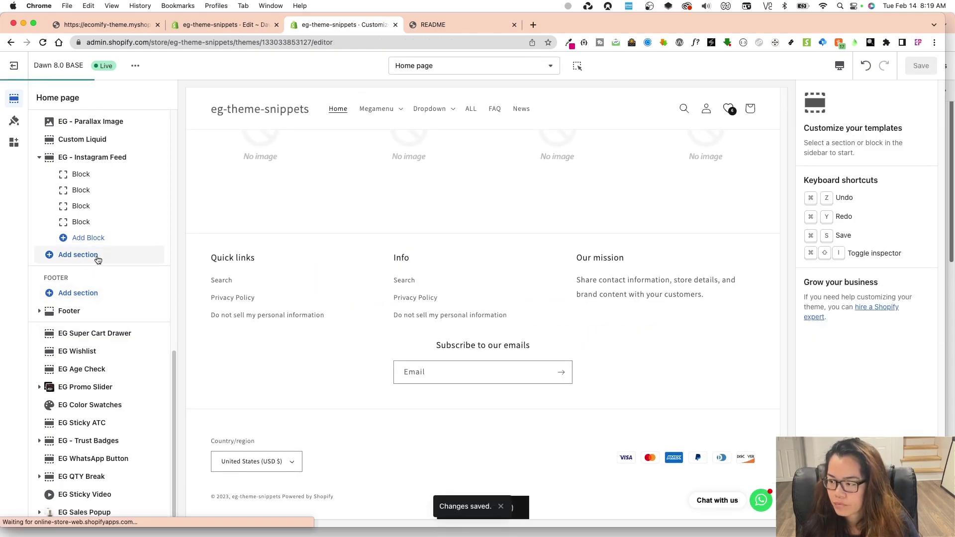
Search sections for 'ti' and add EG - TikTok Embed to the homepage above the footer.
click(50, 257)
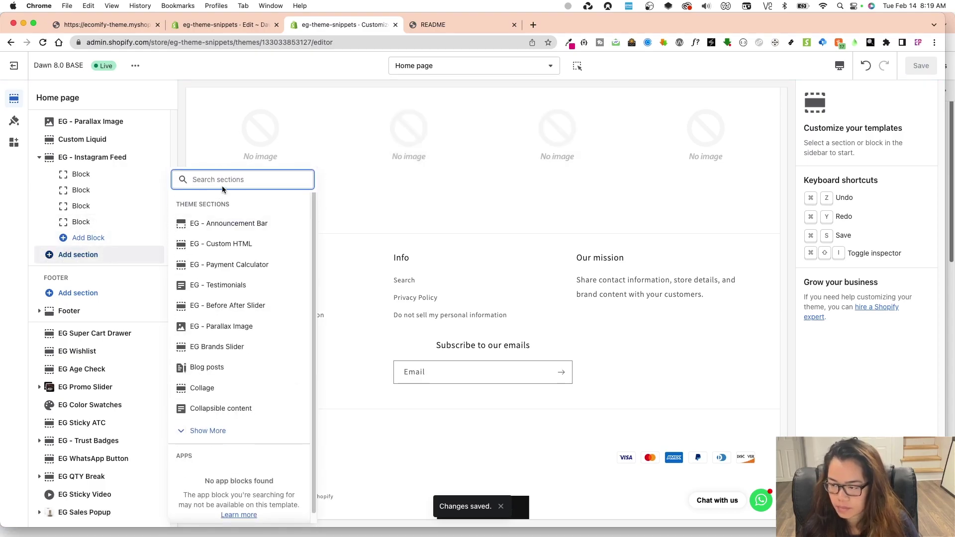
text(ti)
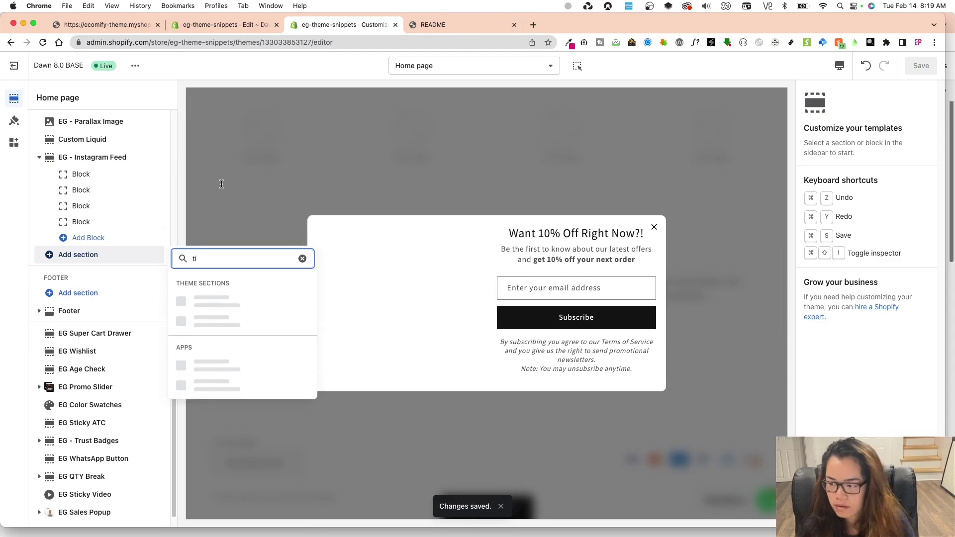
click(246, 278)
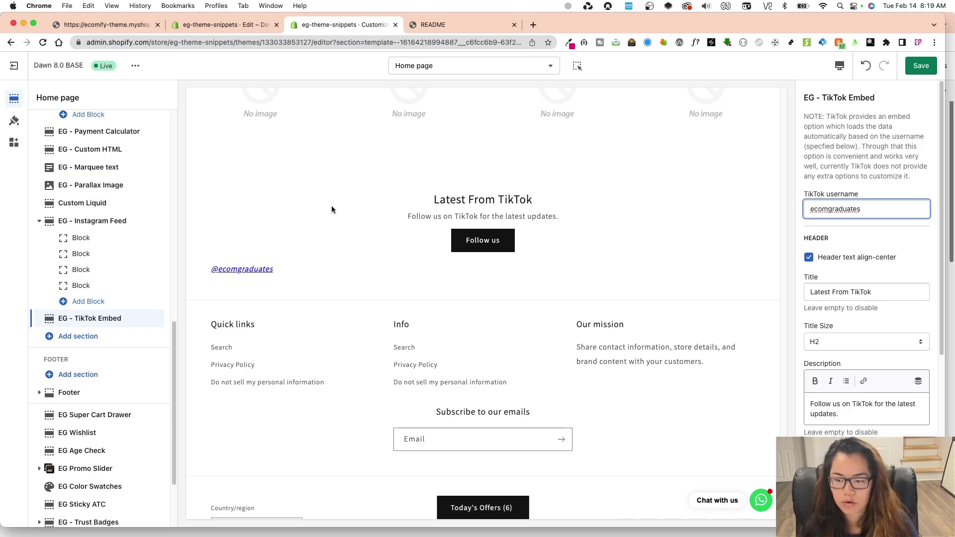
Set the TikTok Embed section's title size to H5, after trying H1 and H6.
scroll(841, 332, down, 2)
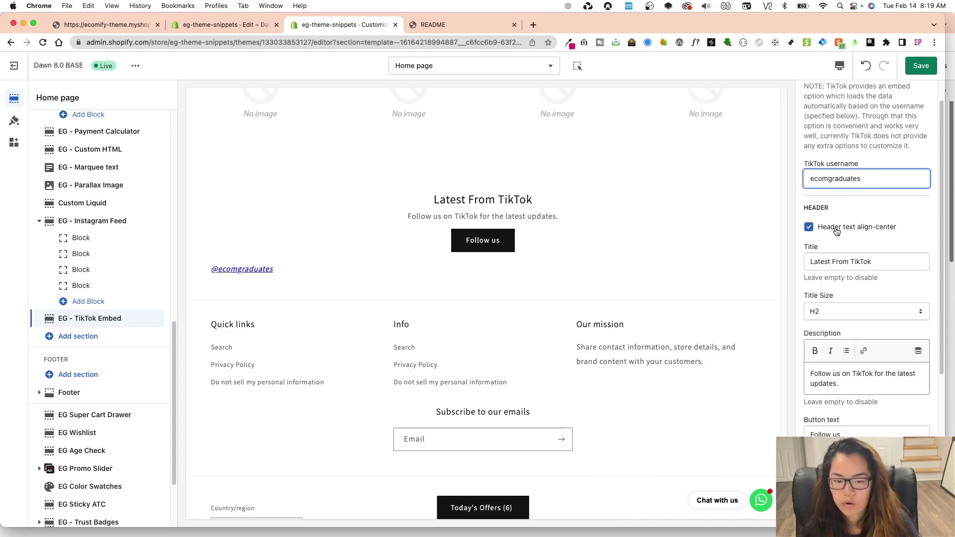
scroll(847, 327, down, 1)
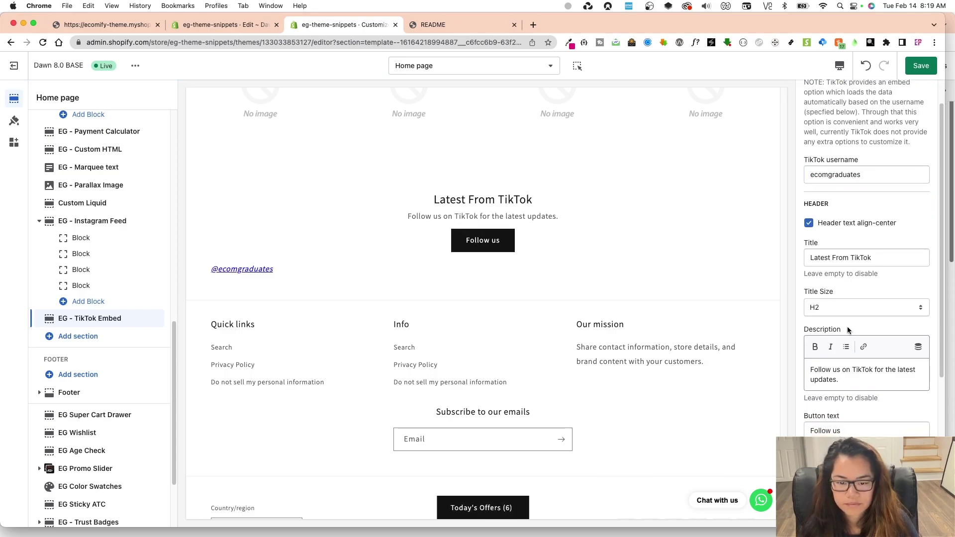
scroll(847, 330, down, 2)
click(838, 283)
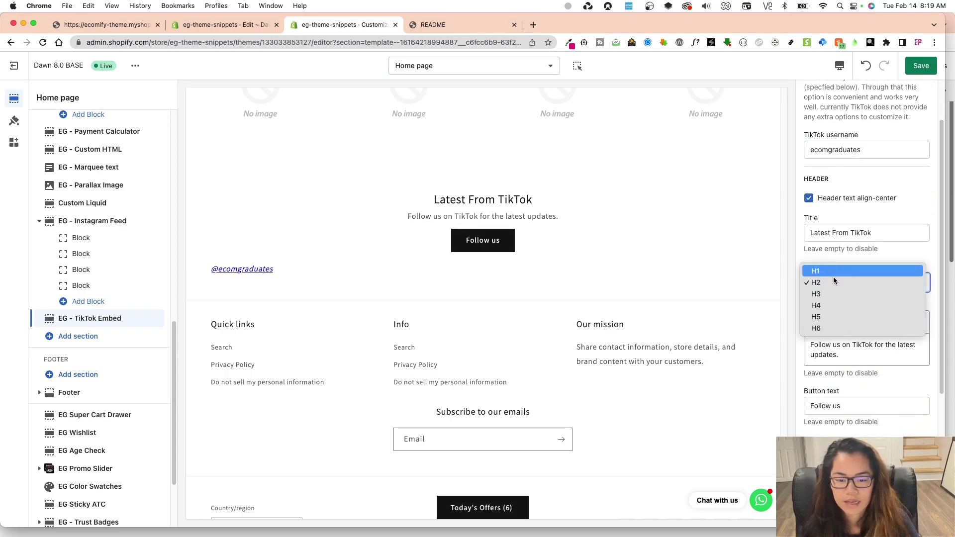
click(834, 277)
click(834, 283)
click(836, 336)
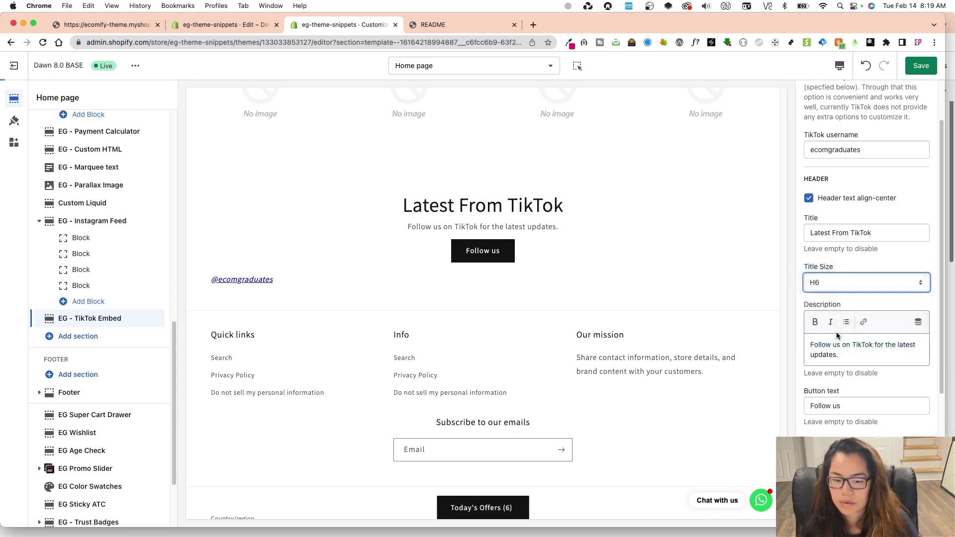
click(846, 283)
click(849, 269)
Make the Follow us button colour Primary black instead of Secondary, and save.
scroll(846, 348, down, 4)
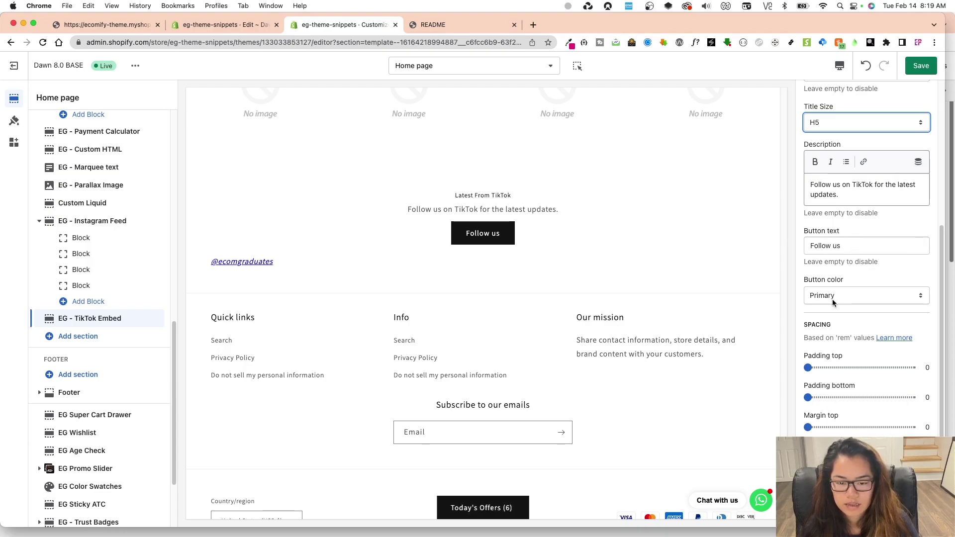
scroll(837, 294, up, 5)
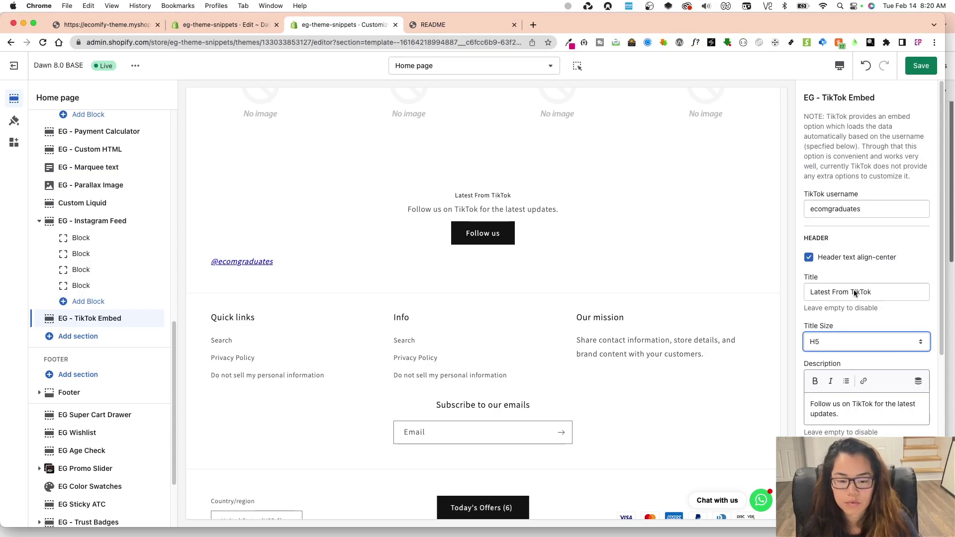
scroll(854, 293, down, 5)
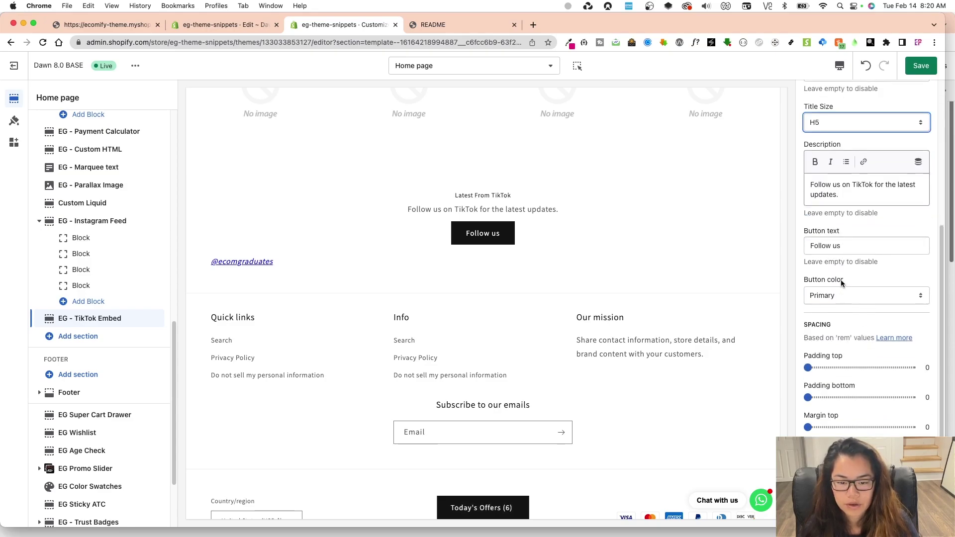
click(841, 294)
click(845, 307)
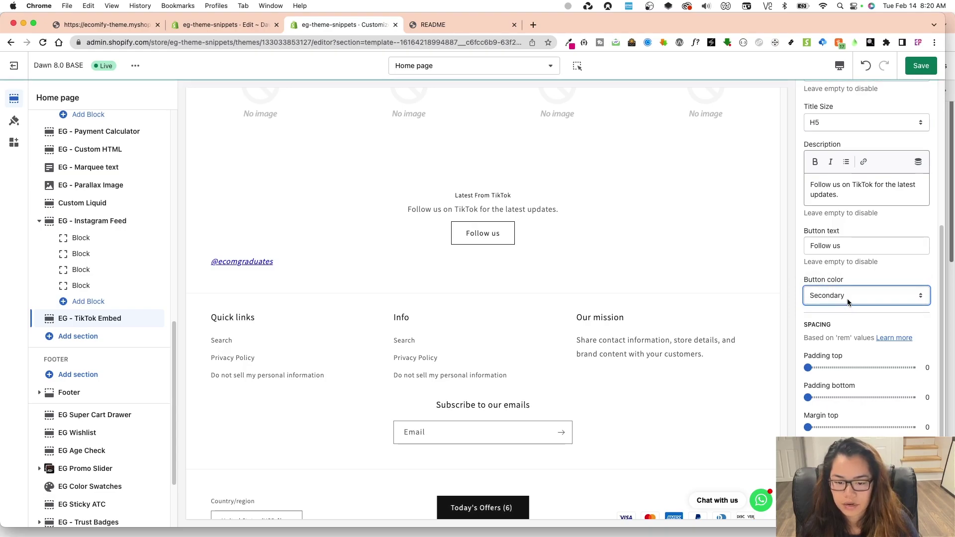
click(853, 294)
click(855, 288)
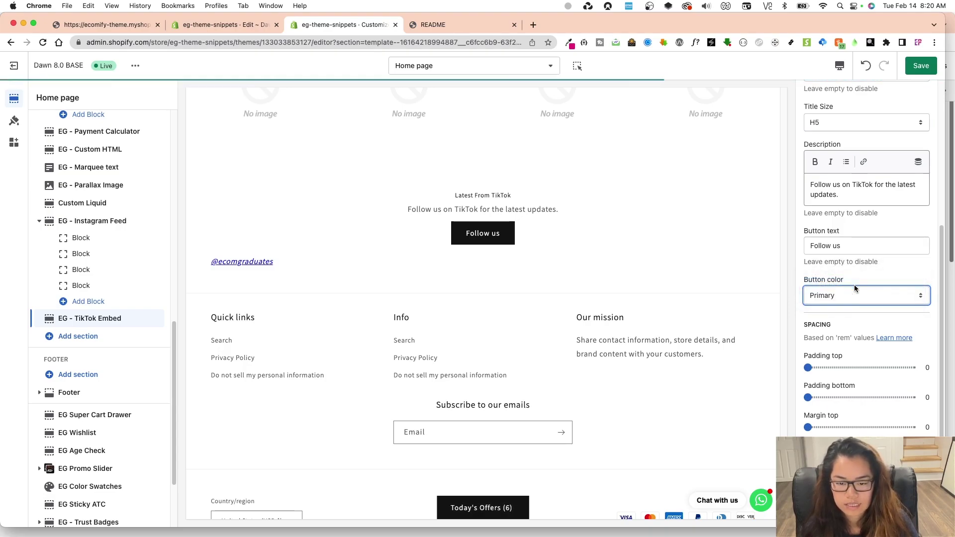
click(920, 66)
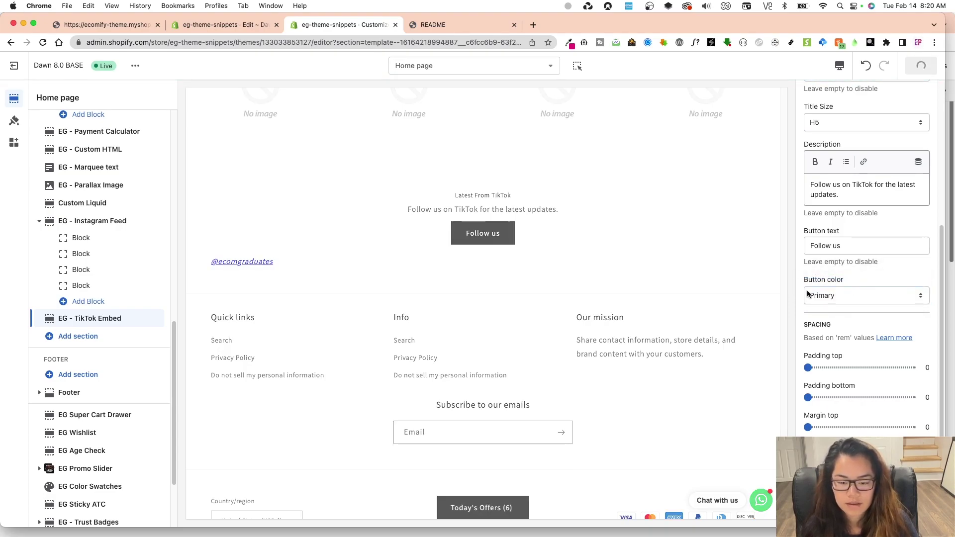
Dismiss the newsletter popup and check the TikTok feed in mobile, then desktop, preview.
scroll(852, 311, up, 5)
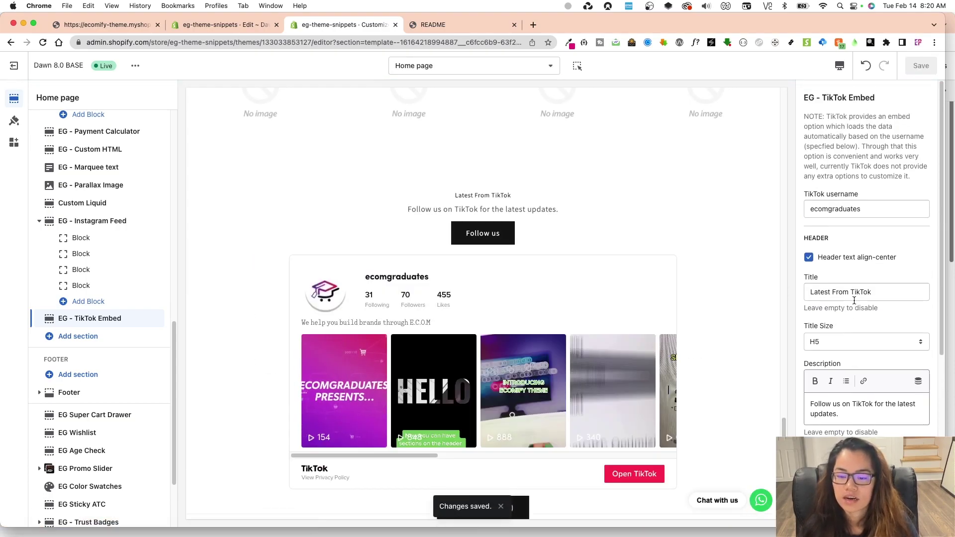
scroll(369, 394, down, 2)
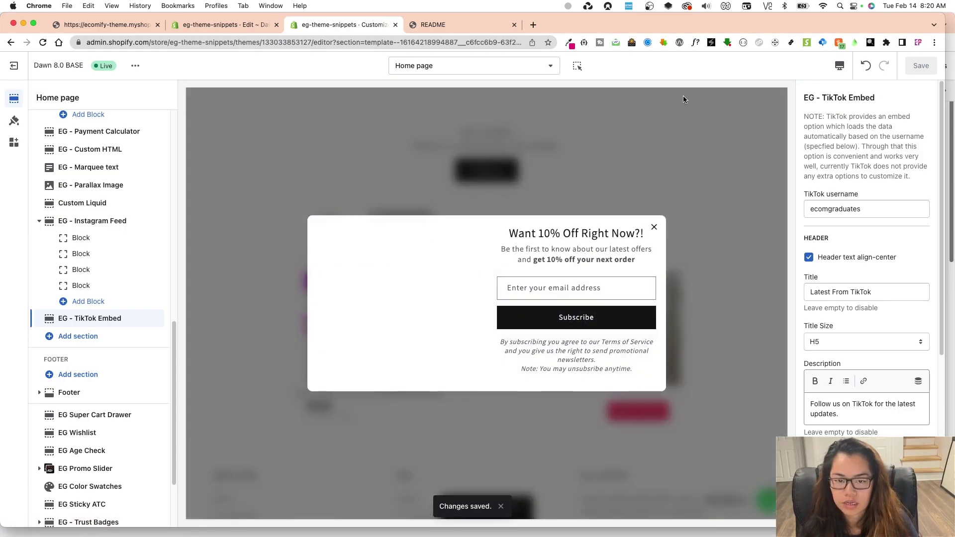
click(655, 230)
click(840, 66)
click(864, 90)
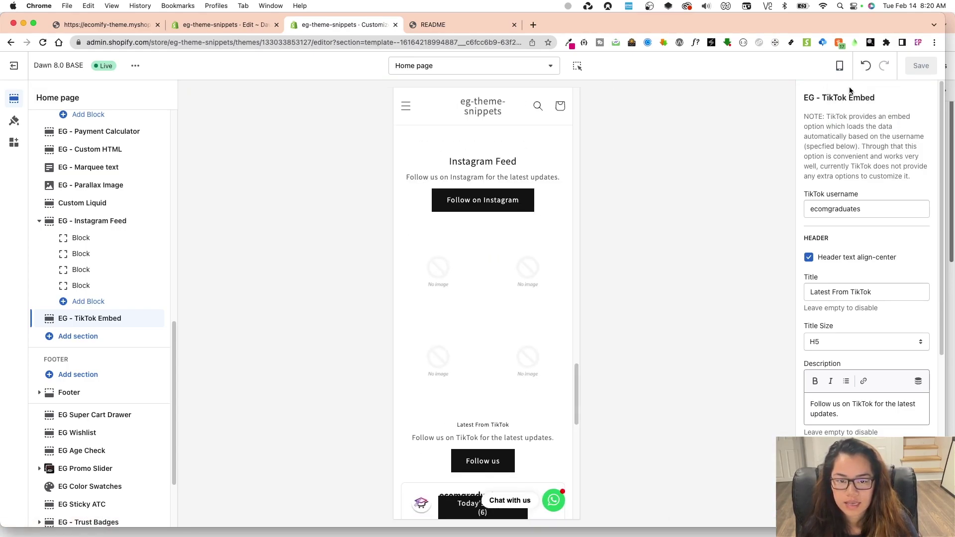
scroll(498, 403, down, 5)
scroll(526, 396, down, 1)
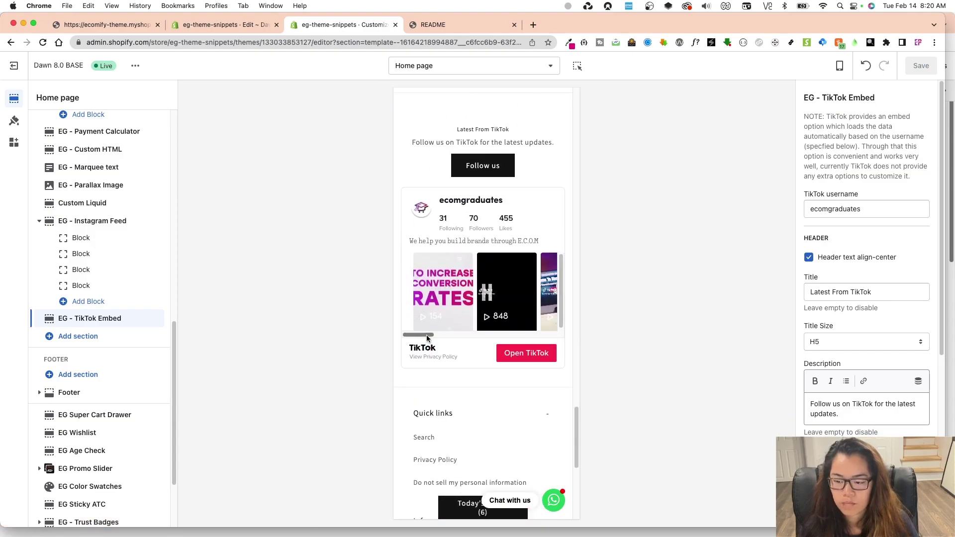
drag(430, 337, 533, 331)
scroll(523, 298, left, 1)
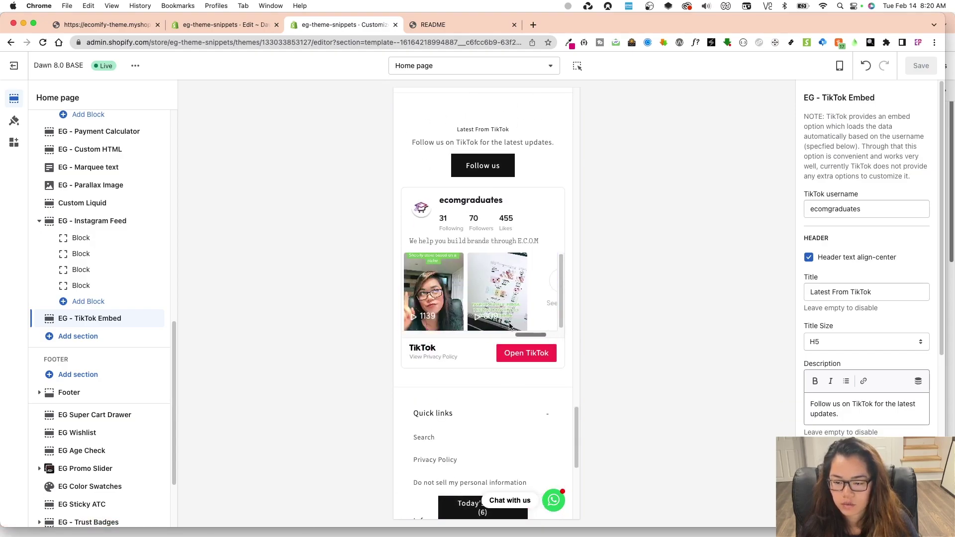
scroll(514, 321, left, 2)
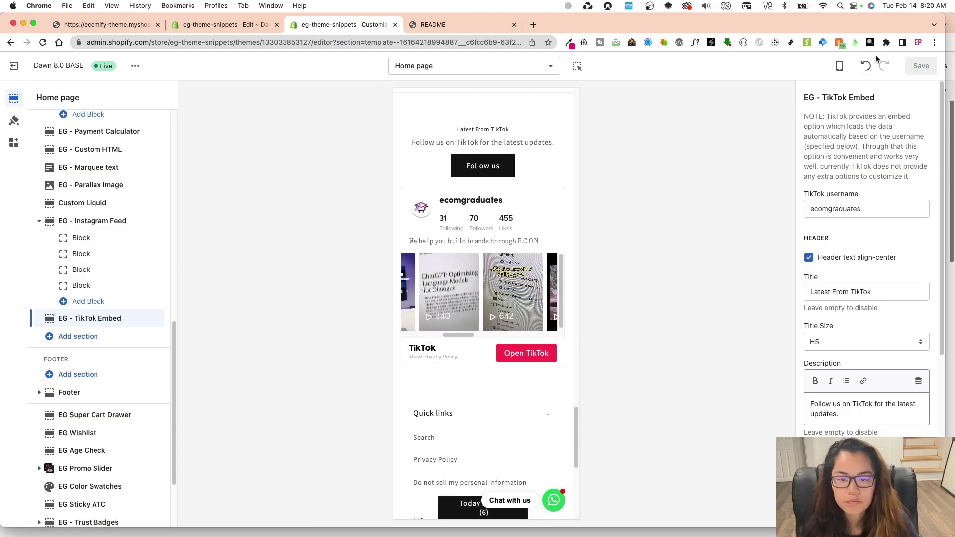
click(835, 68)
click(864, 111)
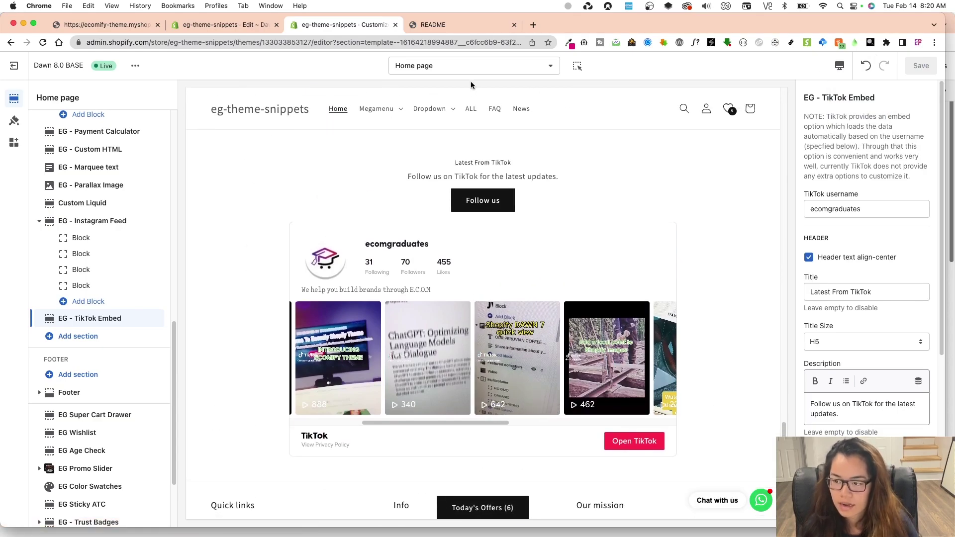
Load the ecomgraduates TikTok profile in a new browser tab, then return to the theme editor.
click(533, 25)
text(tik)
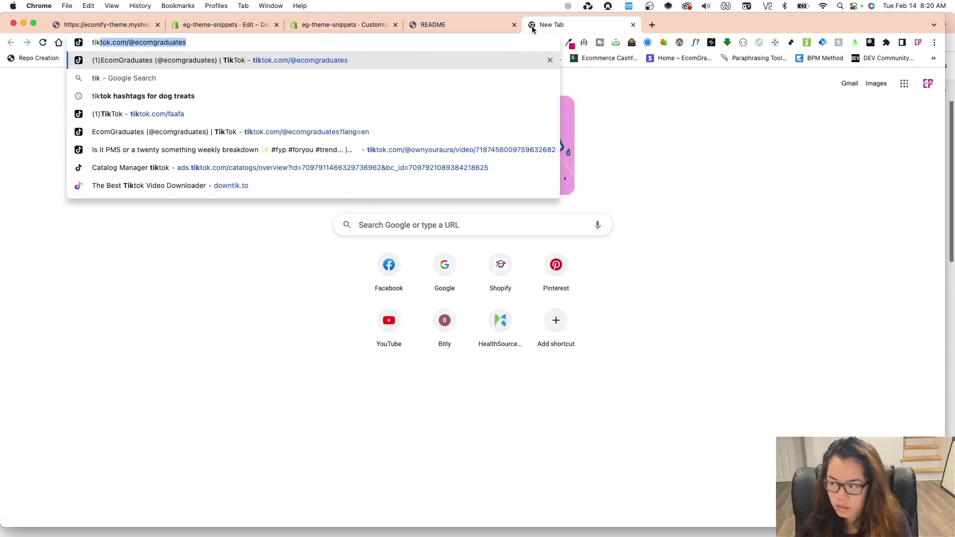
key(Return)
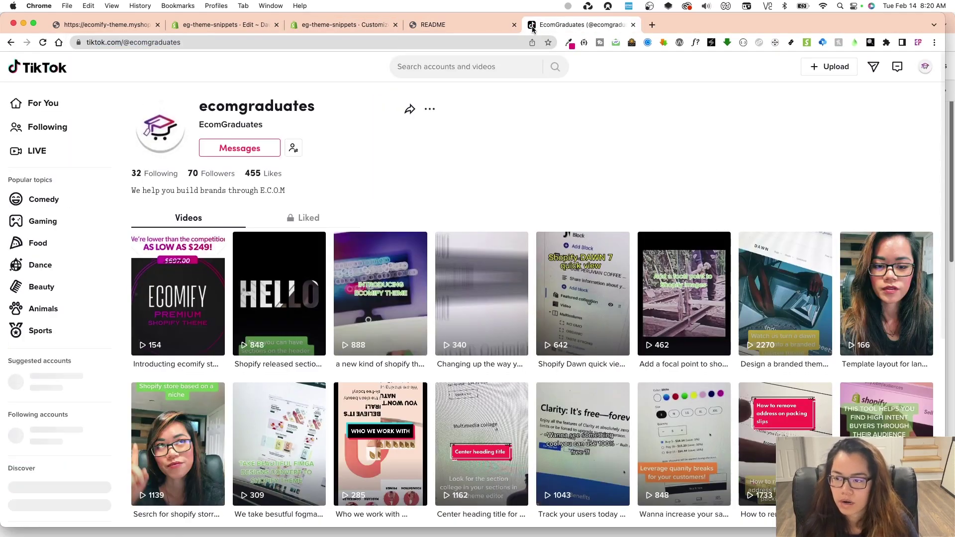
click(326, 25)
Insert an empty EG - Custom HTML section below the TikTok Embed and select its HTML code field.
click(92, 336)
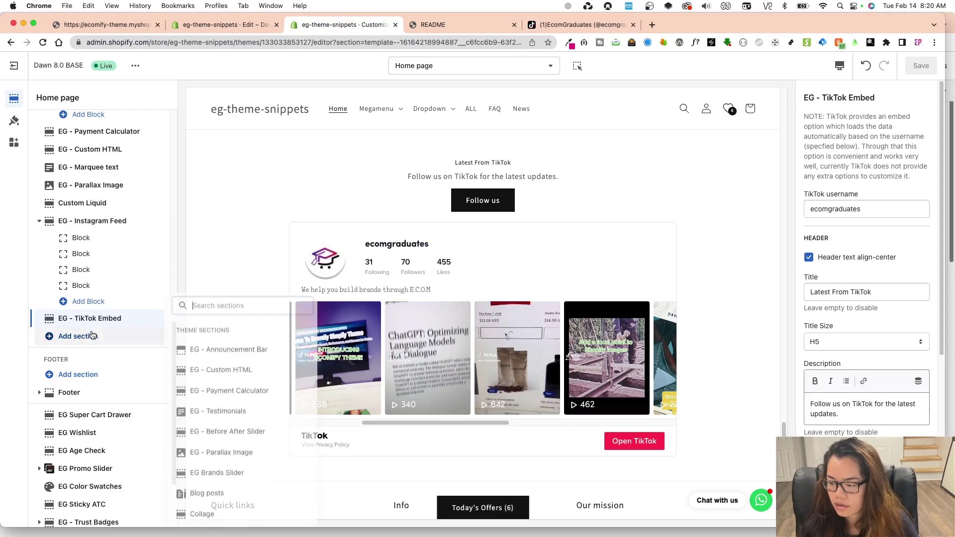
click(220, 248)
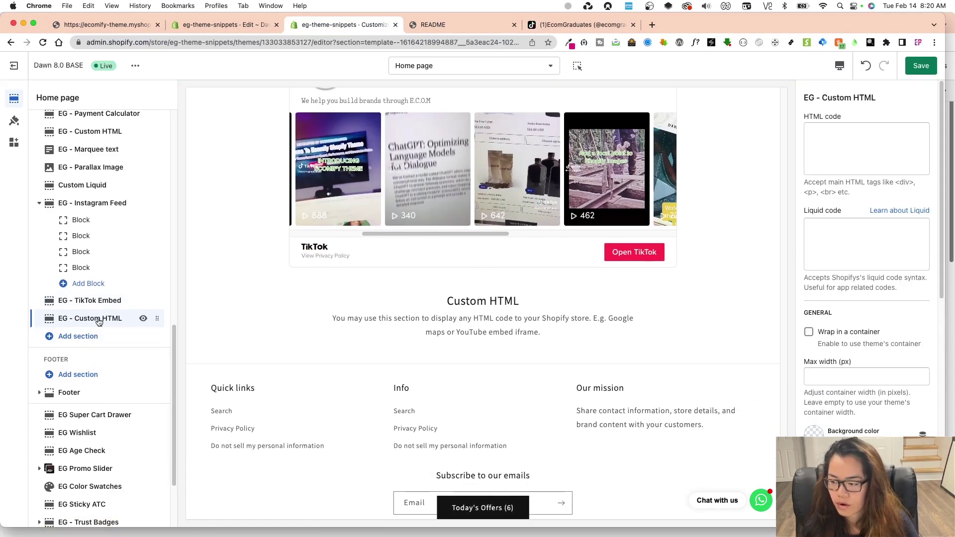
click(870, 138)
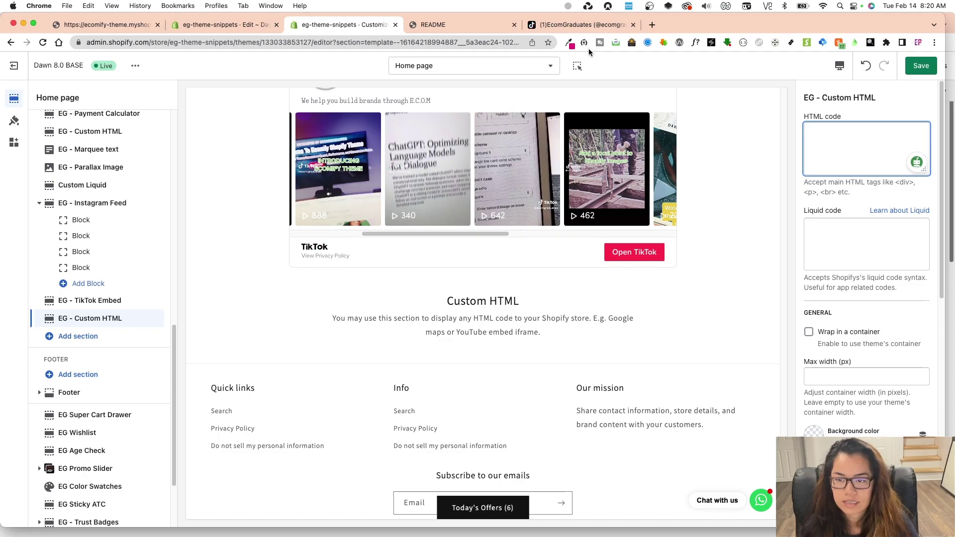
click(579, 24)
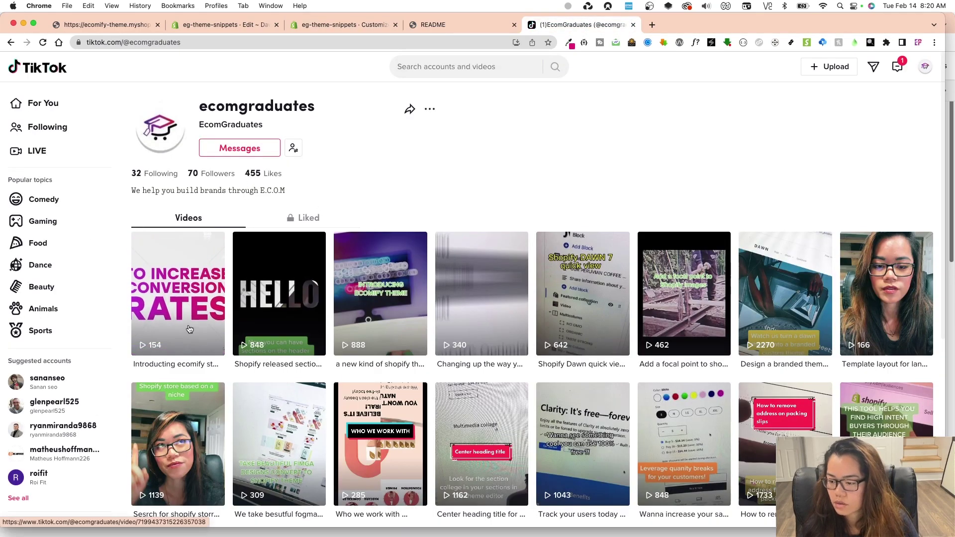
Copy the ecomgraduates TikTok profile's embed code via the share menu's Embed option.
mouse_move(433, 113)
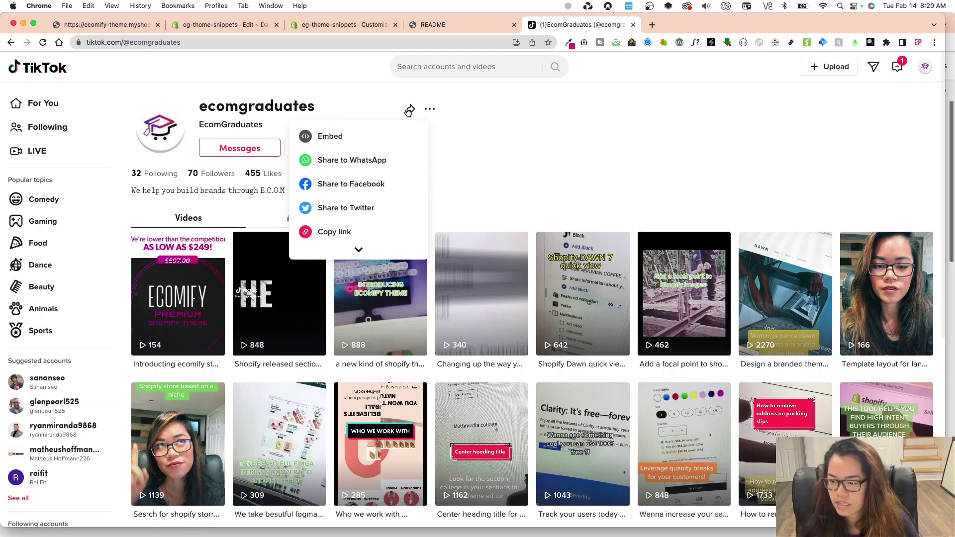
click(339, 137)
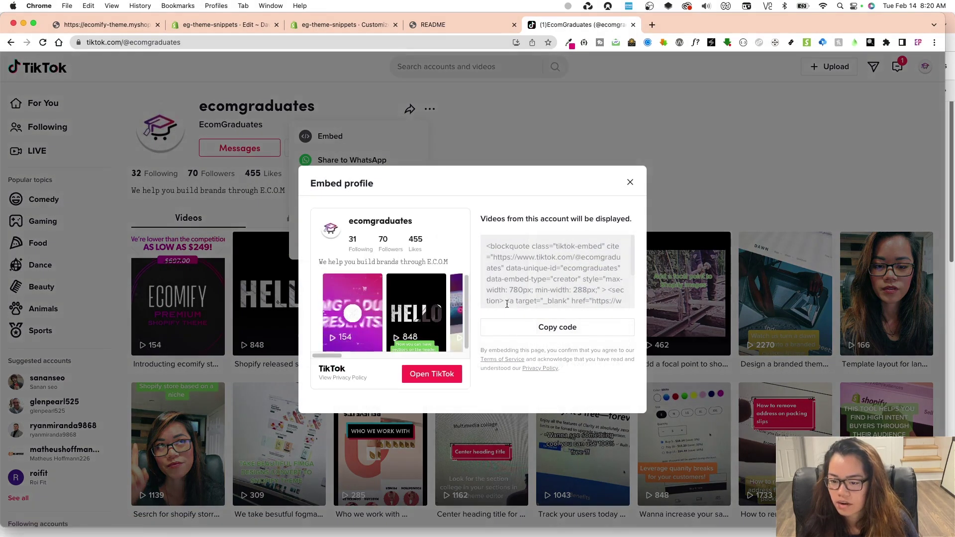
click(561, 328)
Paste the TikTok profile embed code into the Custom HTML code box and save.
click(344, 25)
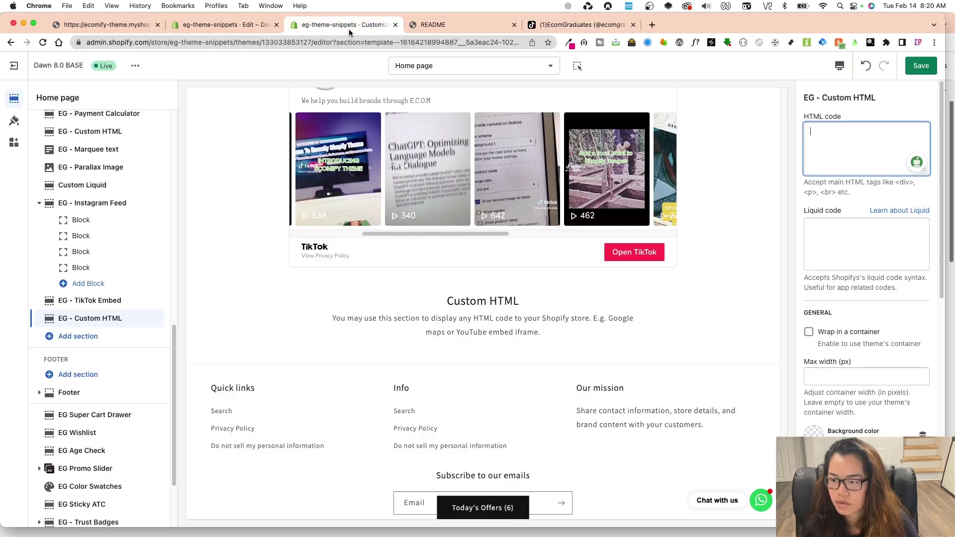
key(super+v)
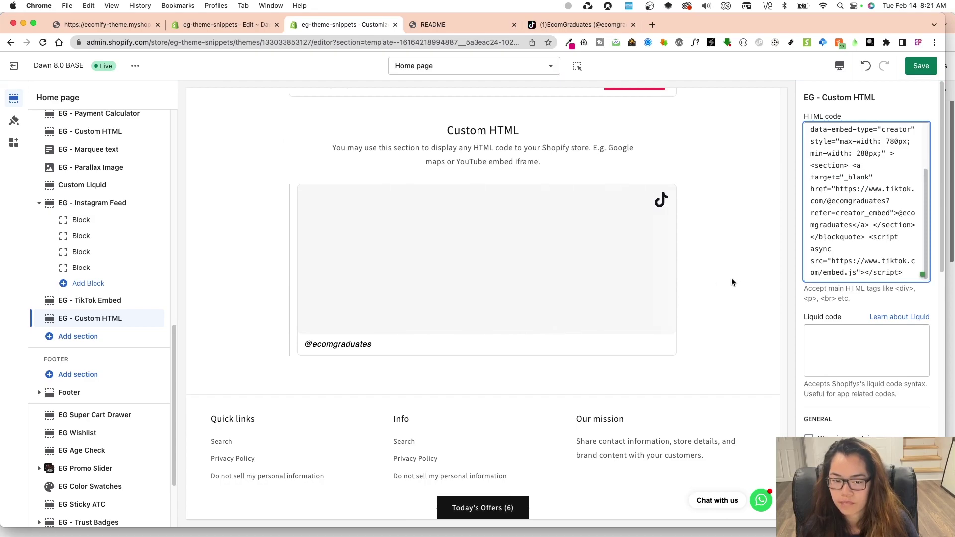
click(921, 66)
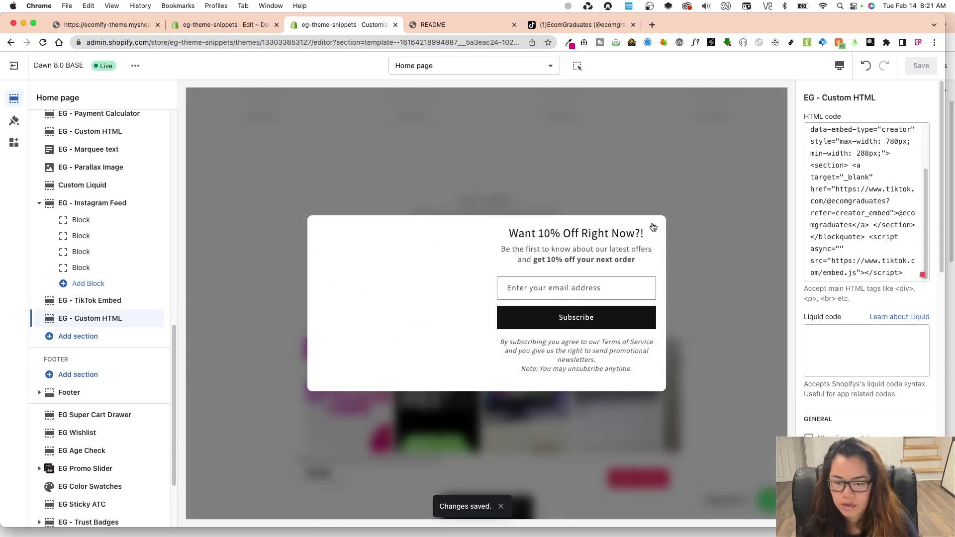
Close the discount popup and scroll the preview to compare both ecomgraduates TikTok feeds.
click(653, 227)
scroll(535, 243, down, 8)
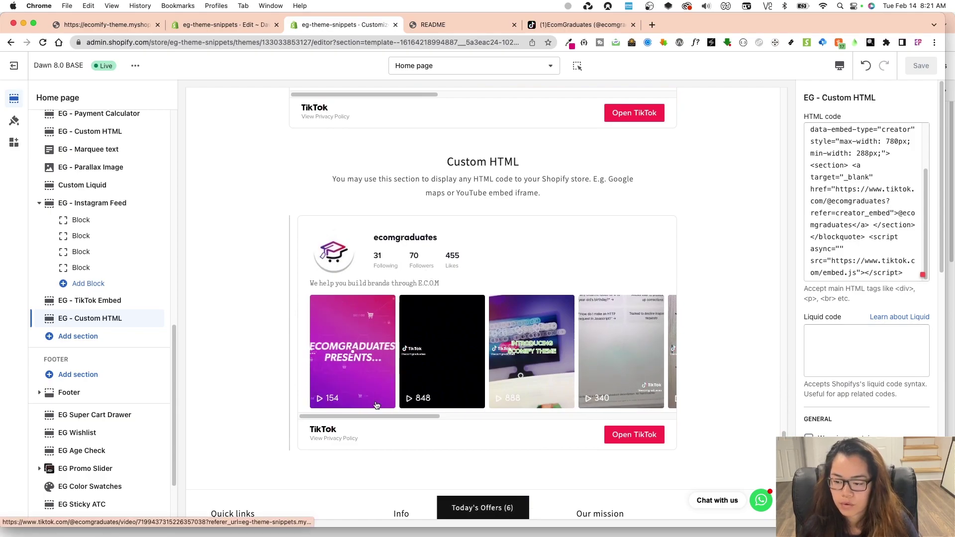
scroll(476, 348, up, 3)
scroll(475, 349, down, 5)
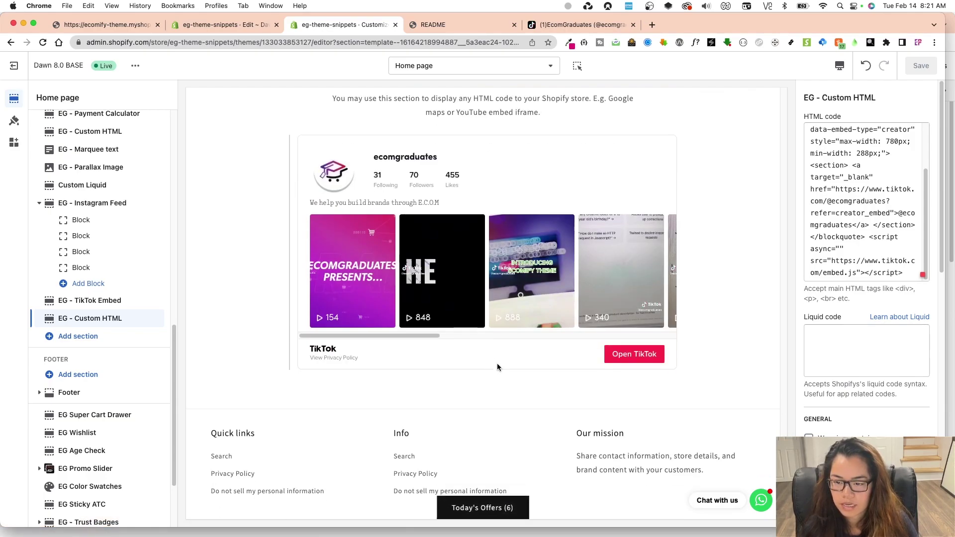
scroll(383, 319, up, 1)
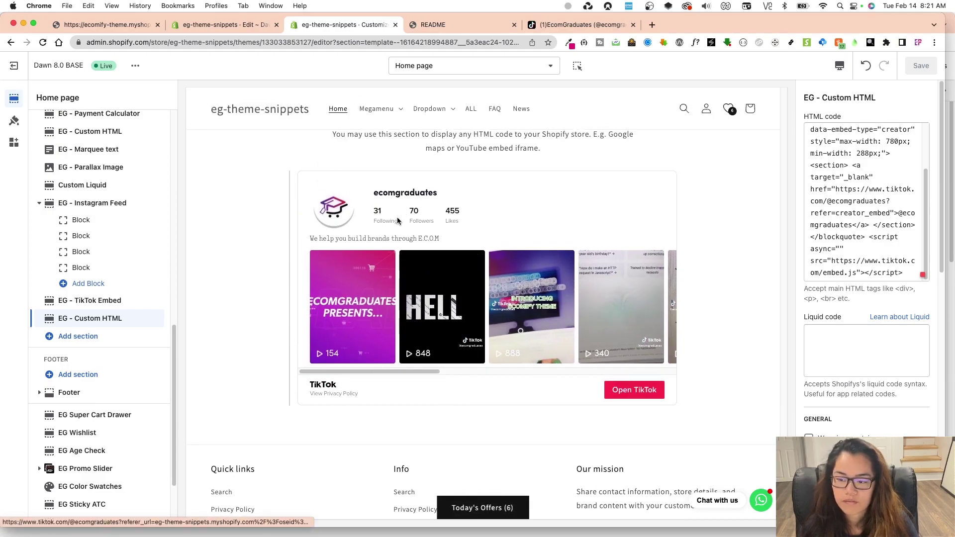
scroll(467, 213, up, 9)
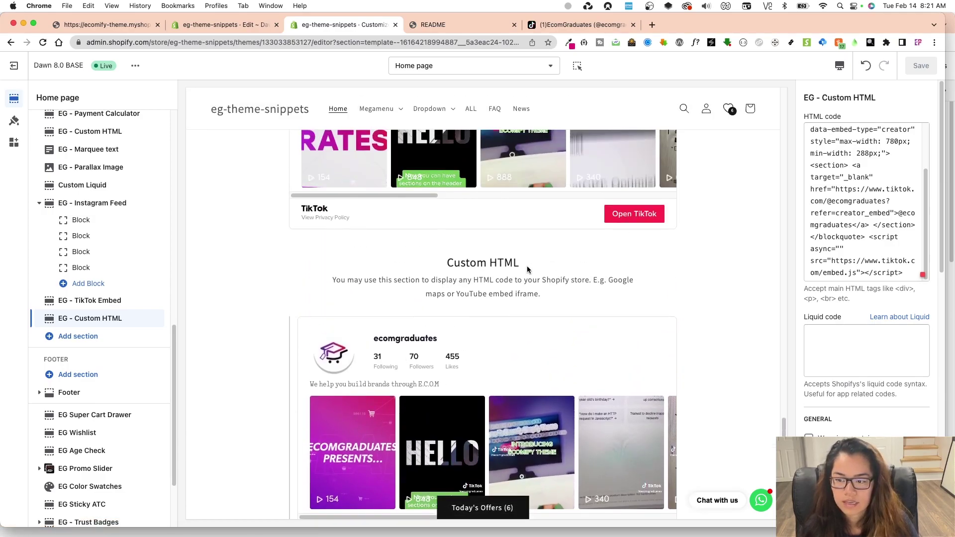
scroll(586, 310, down, 6)
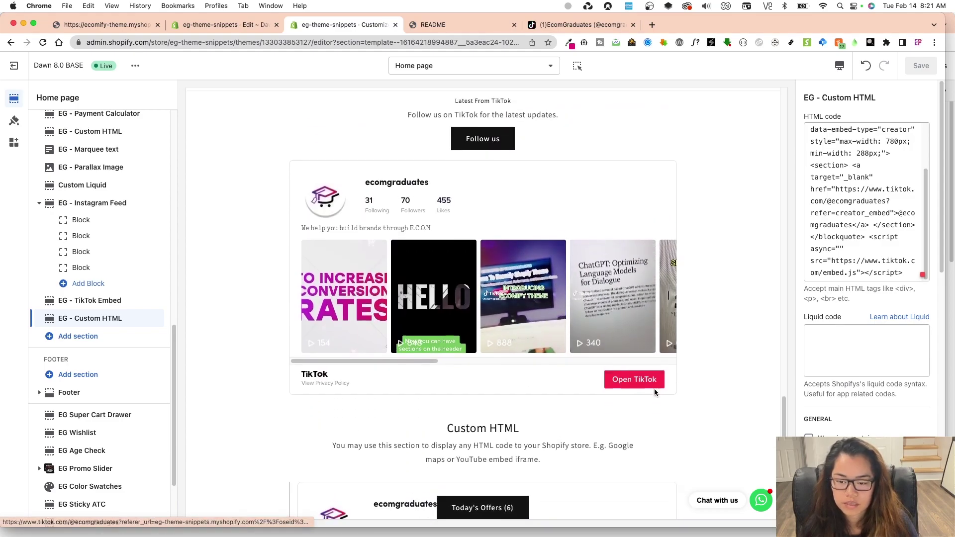
scroll(544, 172, up, 1)
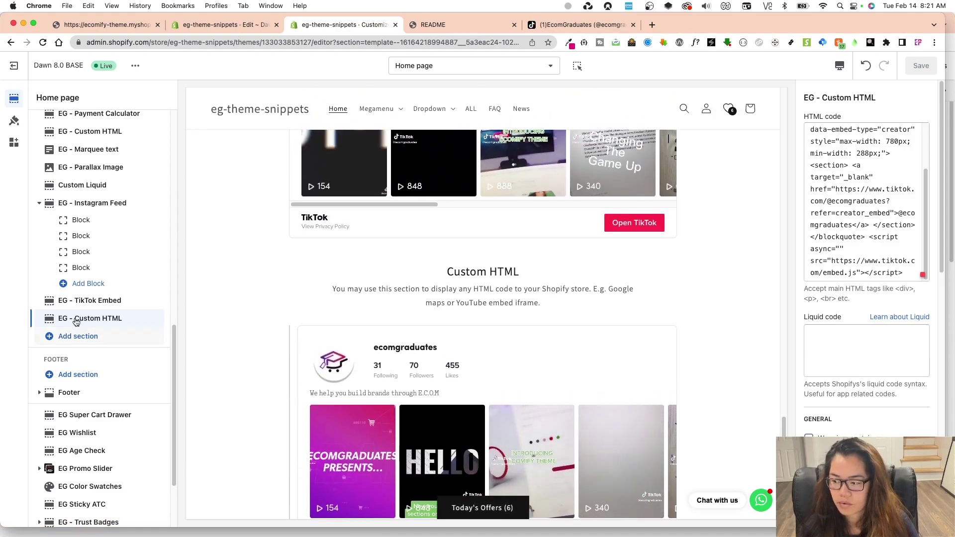